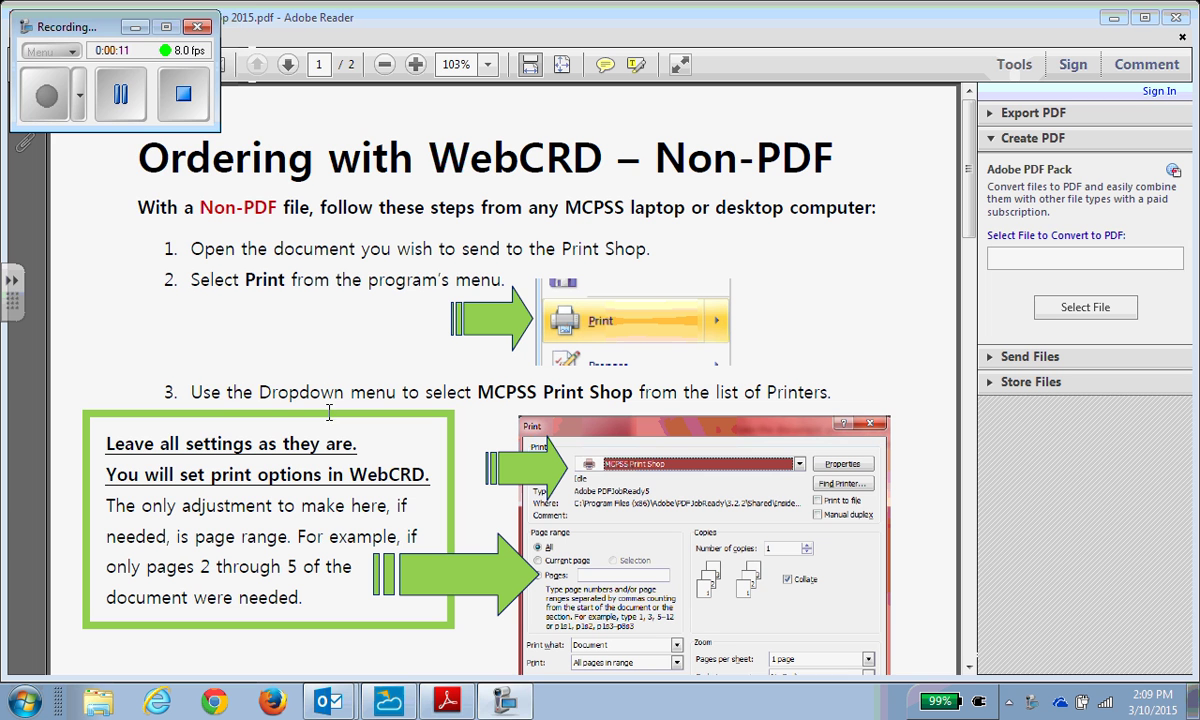
Step: Open Adobe Reader's Print dialog for the '2 WebCRD Printing to MCPSS Print Shop 2015.pdf' guide
{"action": "left_click", "coordinate": [135, 27]}
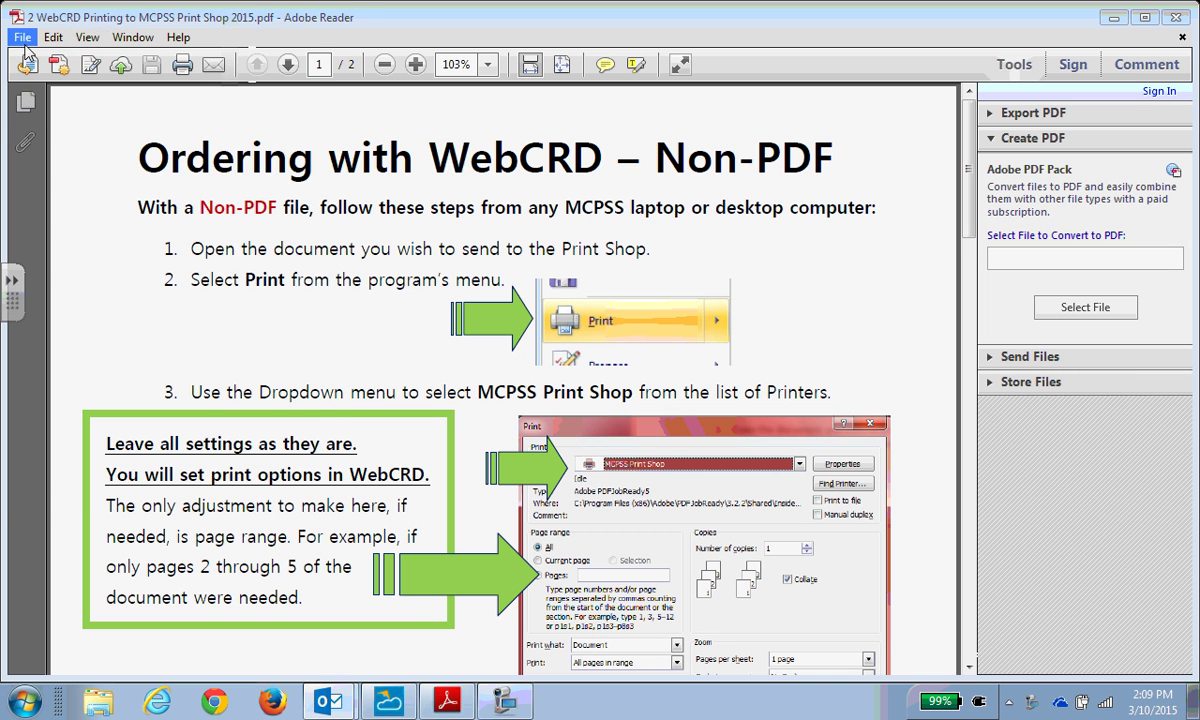
{"action": "left_click", "coordinate": [22, 37]}
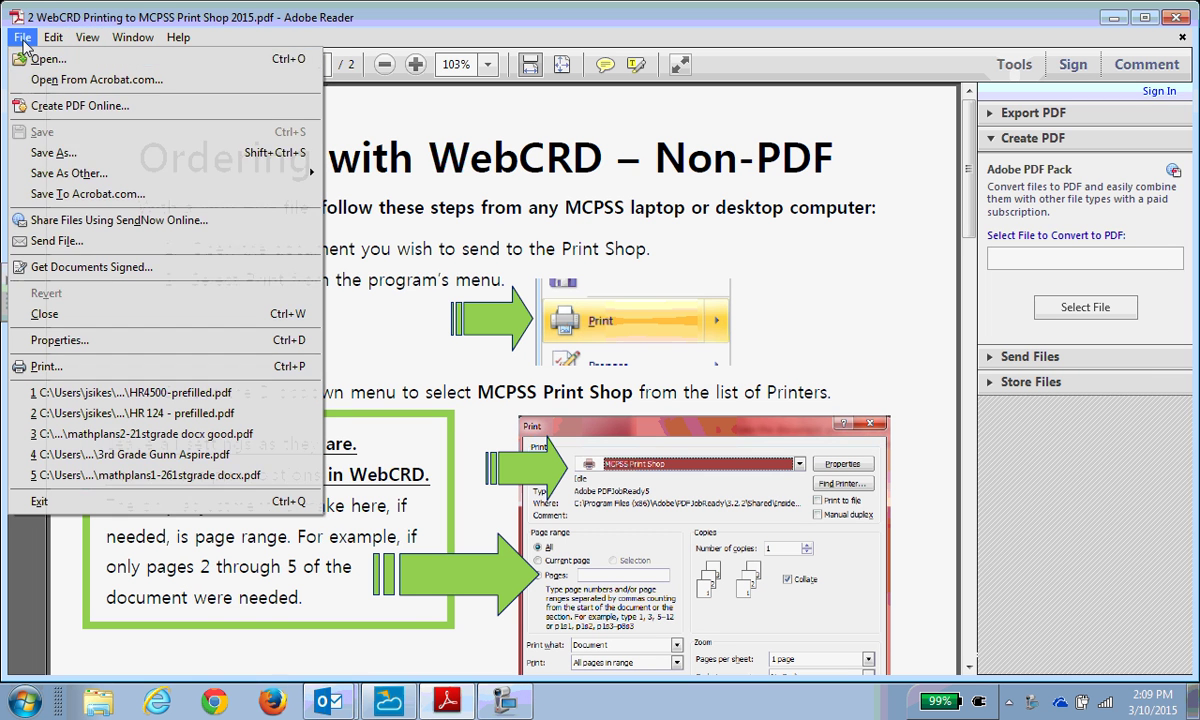
{"action": "left_click", "coordinate": [60, 368]}
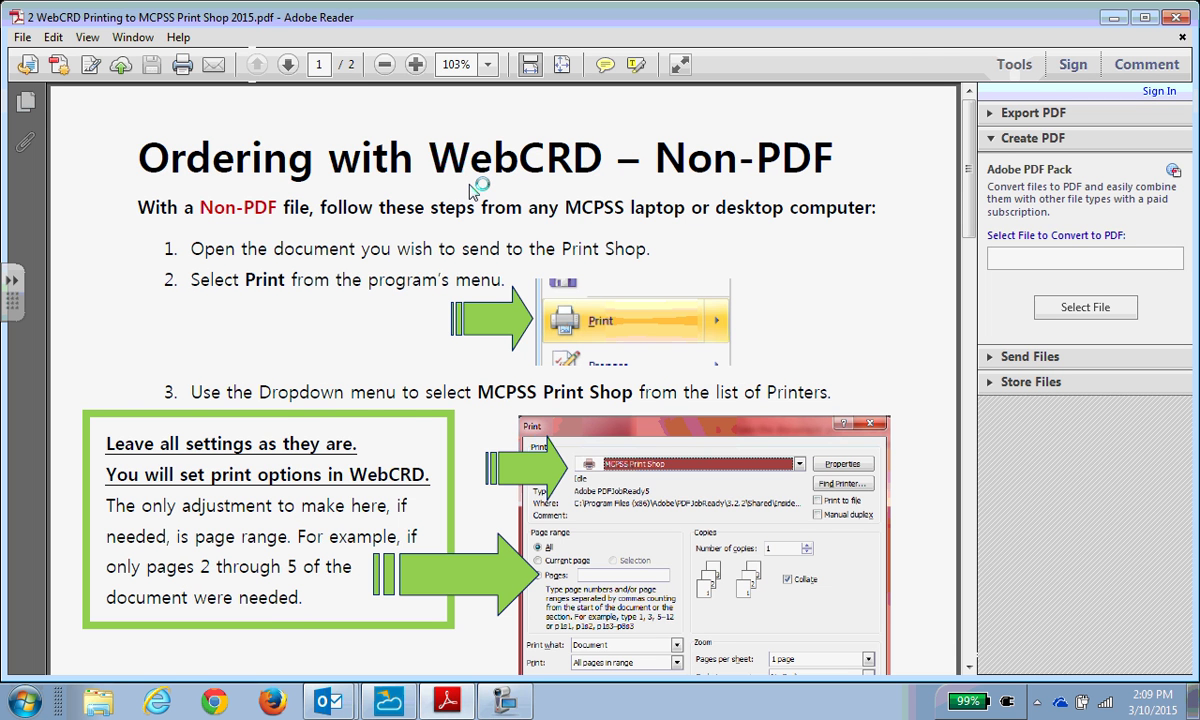
Step: Choose MCPSS Print Shop in the Printer list, then cancel the Print dialog
{"action": "left_click", "coordinate": [541, 85]}
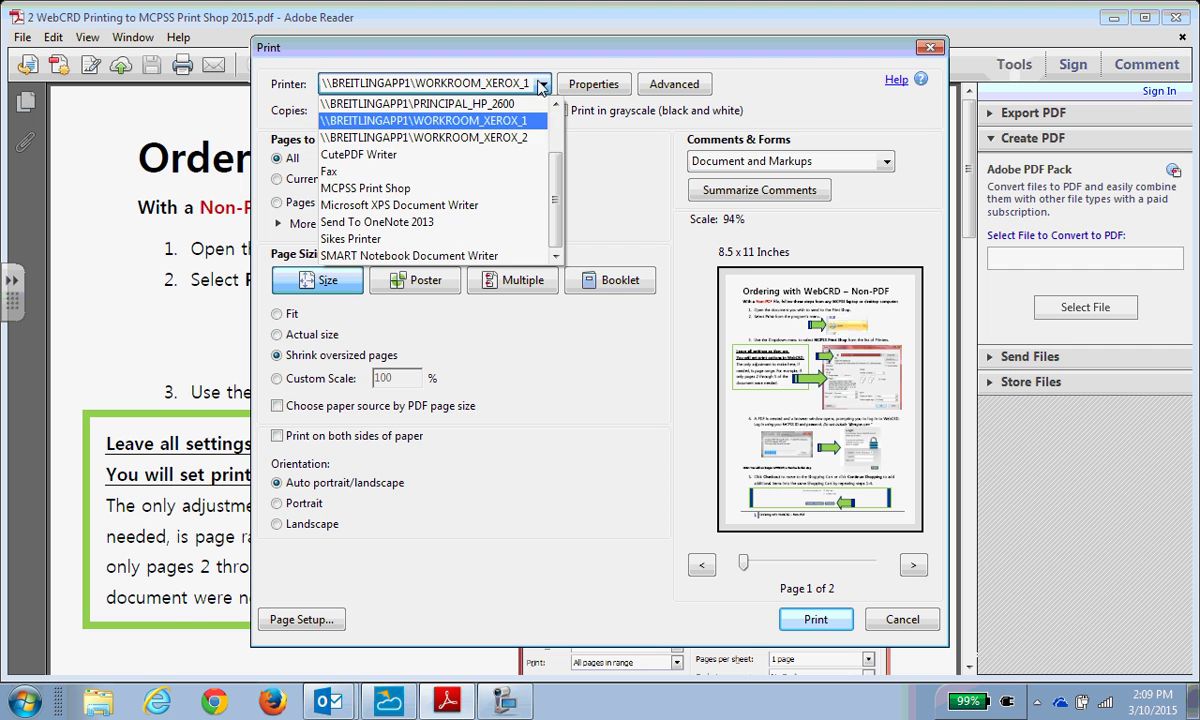
{"action": "left_click", "coordinate": [422, 196]}
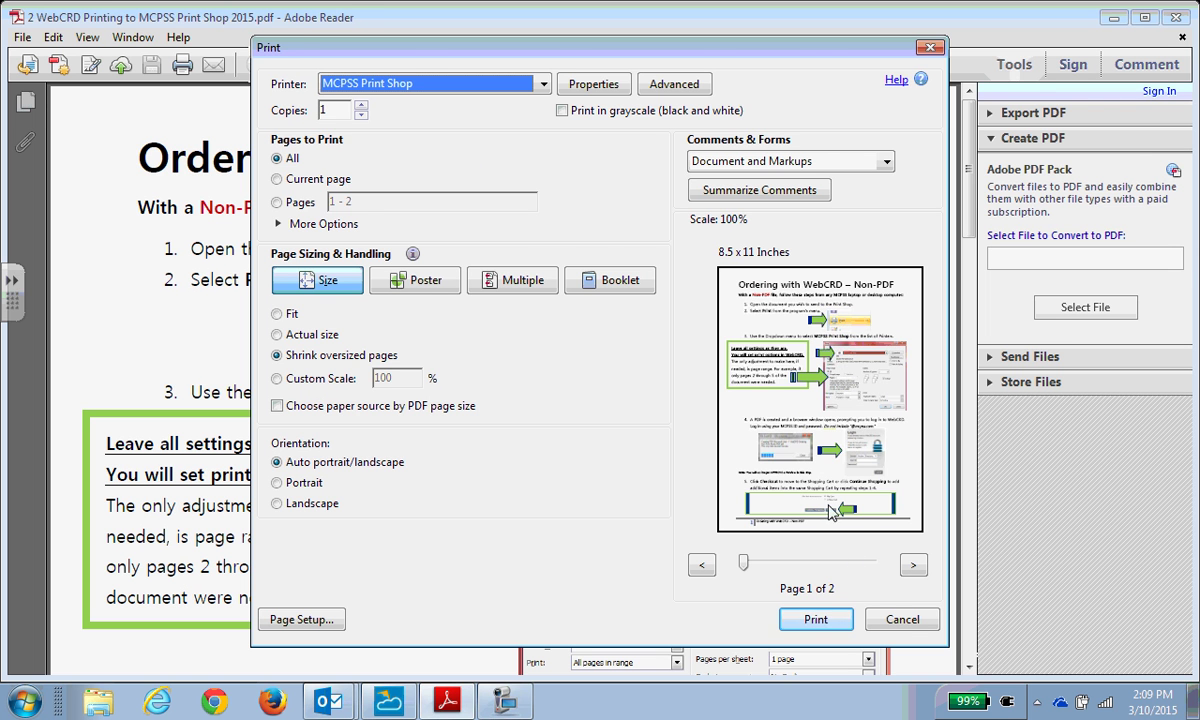
{"action": "left_click", "coordinate": [902, 617]}
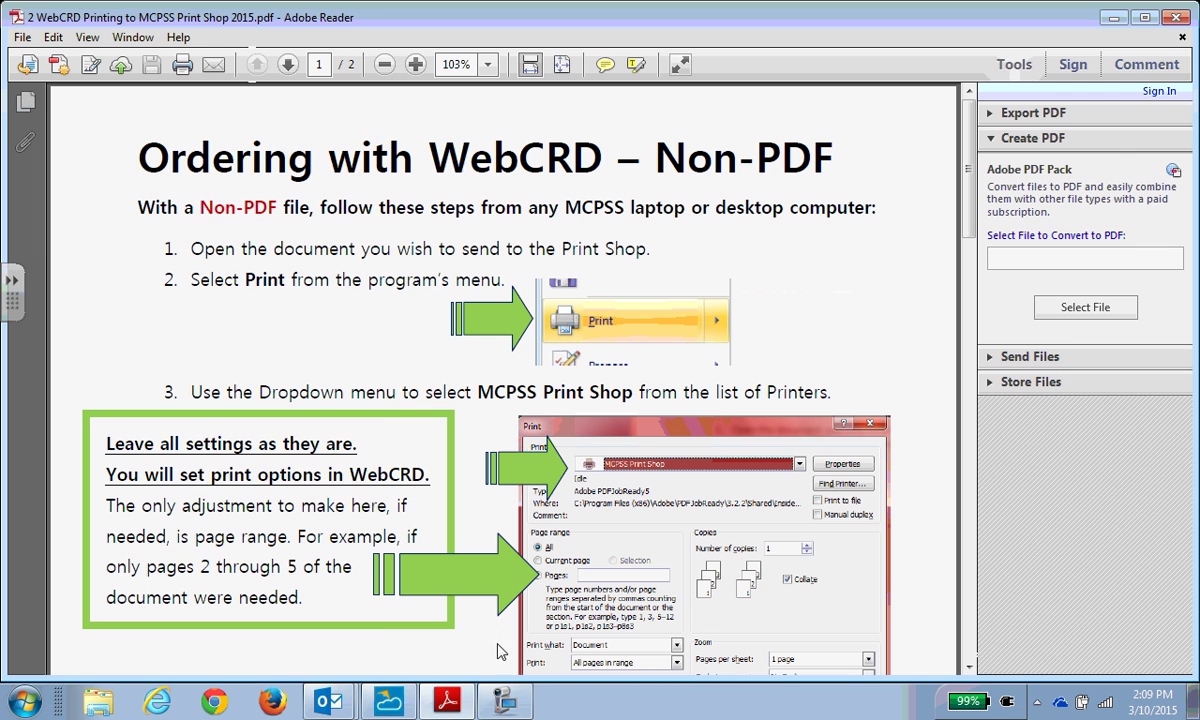
Step: Remove MCPSS Print Shop in Devices and Printers, leaving 13 printers, and minimize the window
{"action": "left_click", "coordinate": [40, 704]}
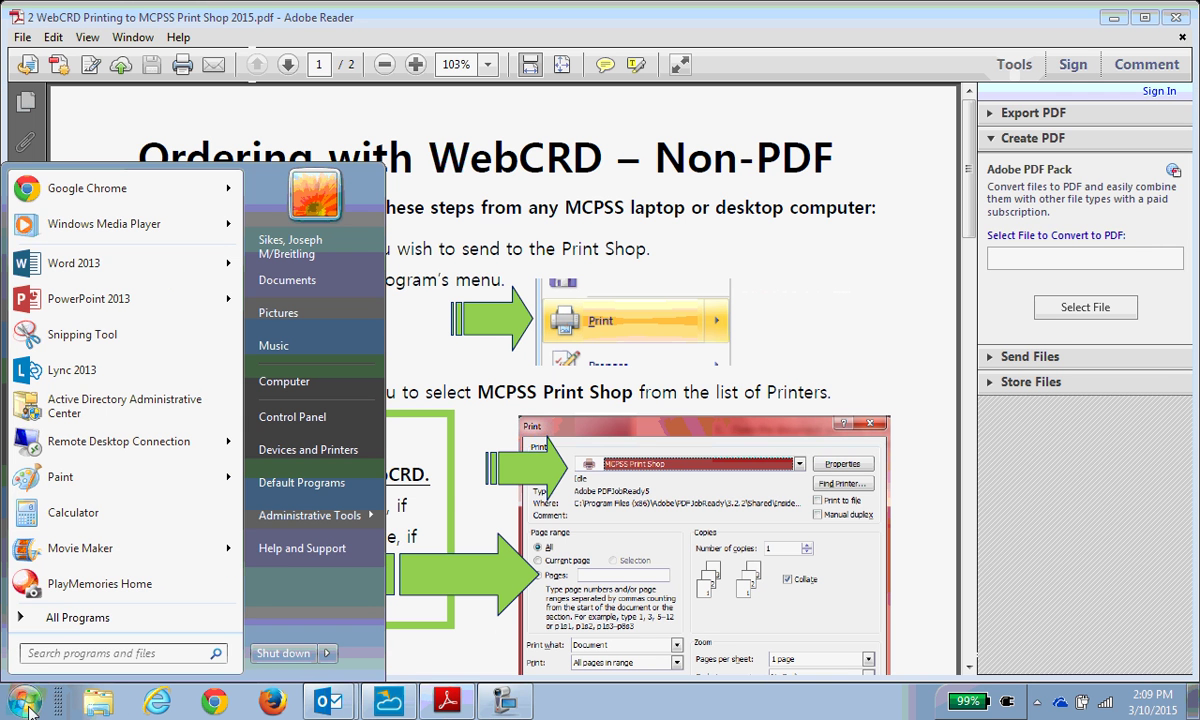
{"action": "left_click", "coordinate": [322, 460]}
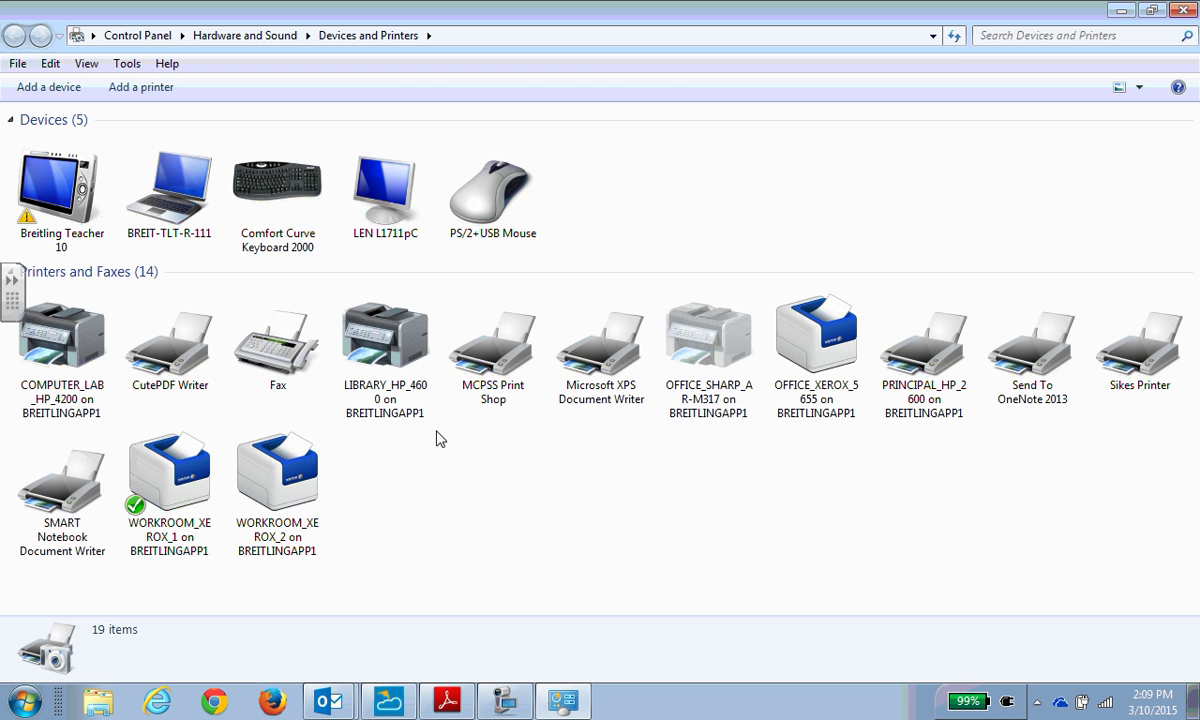
{"action": "left_click", "coordinate": [495, 365]}
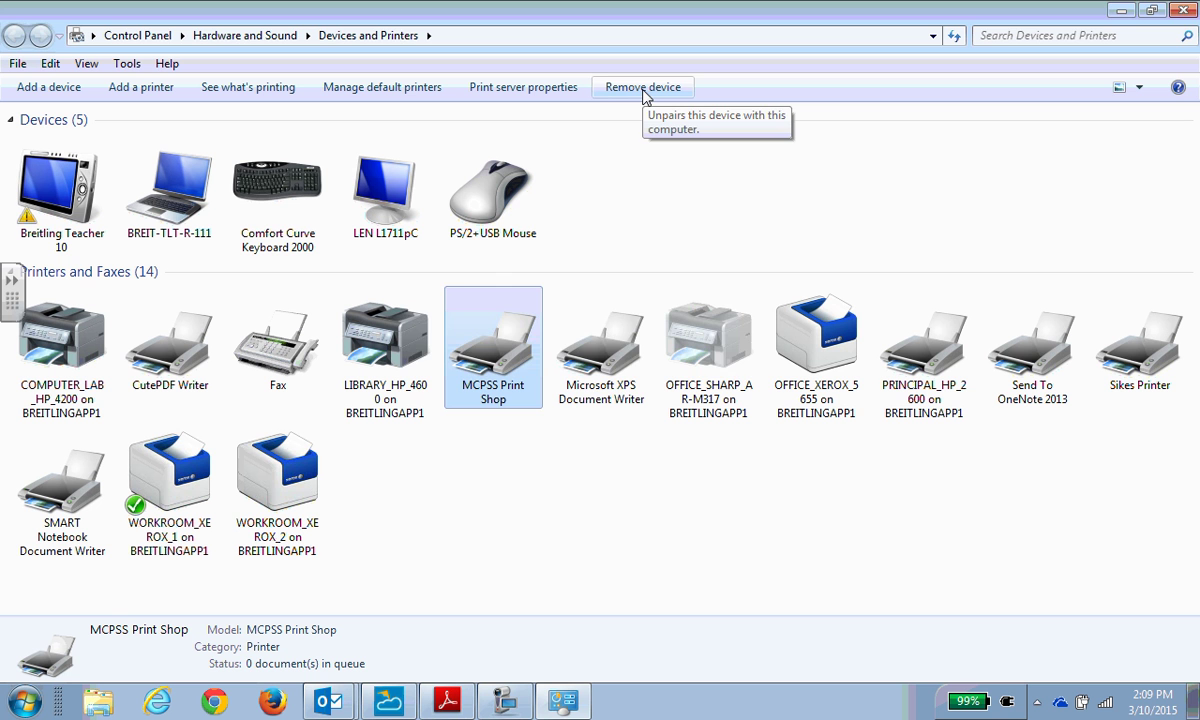
{"action": "left_click", "coordinate": [643, 87]}
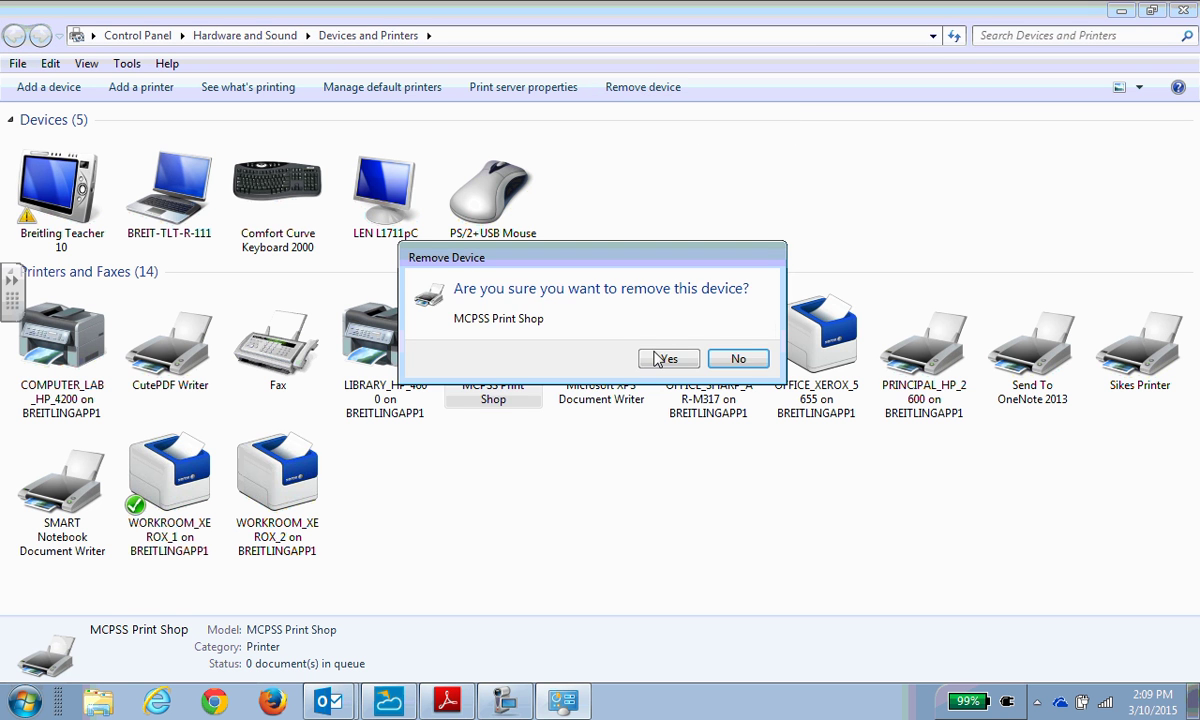
{"action": "left_click", "coordinate": [667, 359]}
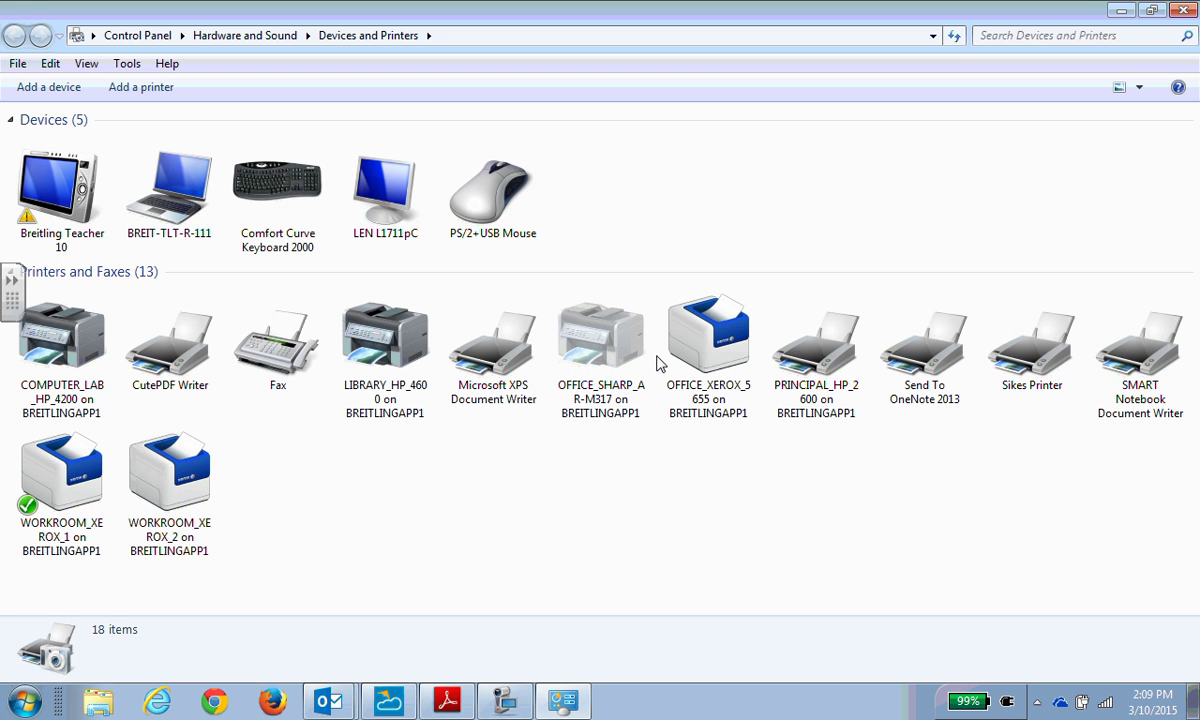
{"action": "left_click", "coordinate": [1120, 11]}
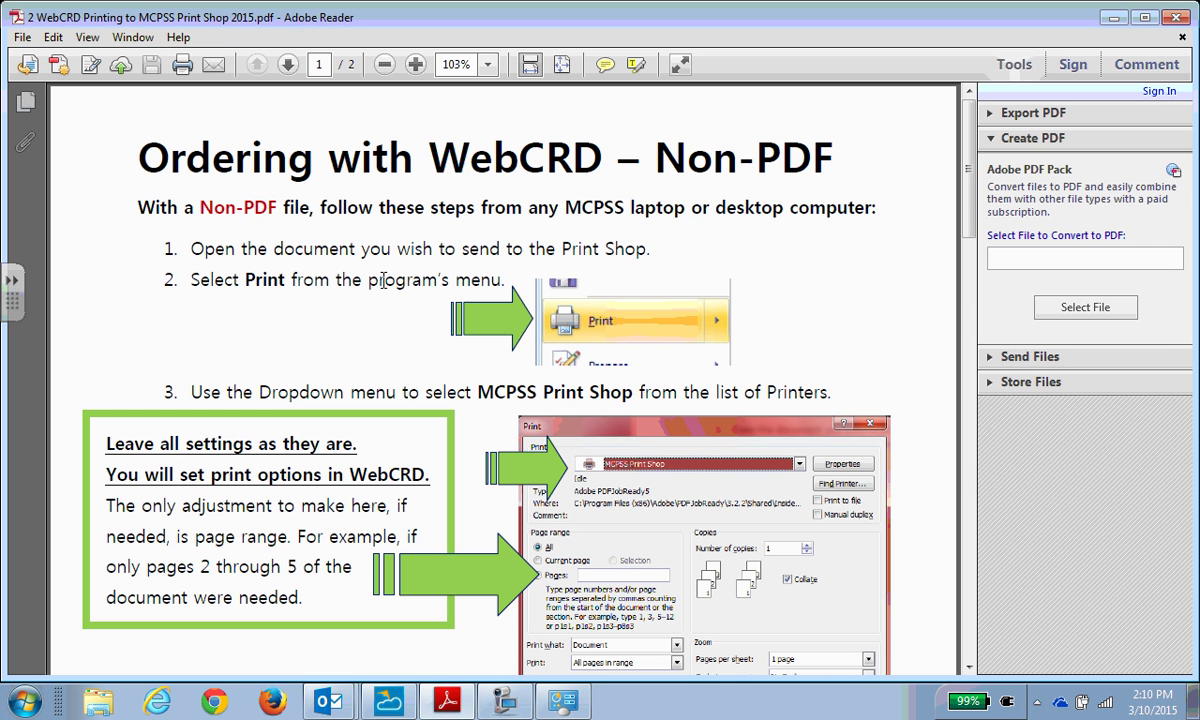
Step: Download SurePDF_MobileCPSS.exe via the link in the 'Submitting only the pages needed' email
{"action": "mouse_move", "coordinate": [329, 700]}
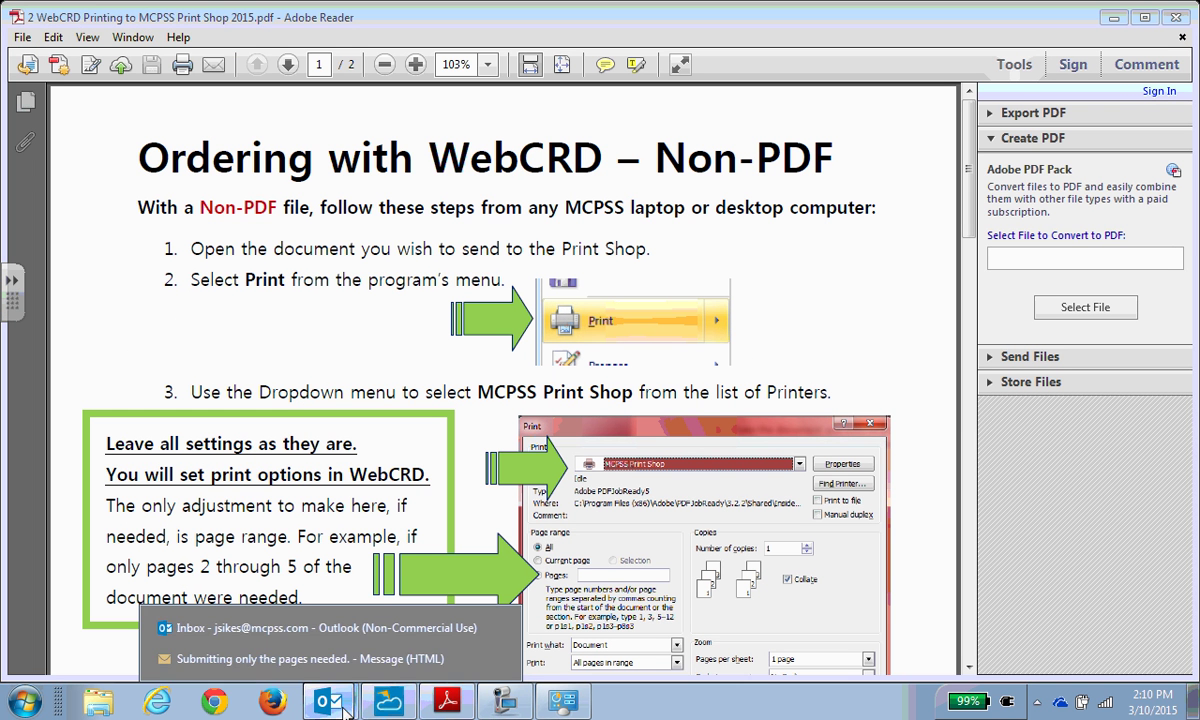
{"action": "left_click", "coordinate": [335, 658]}
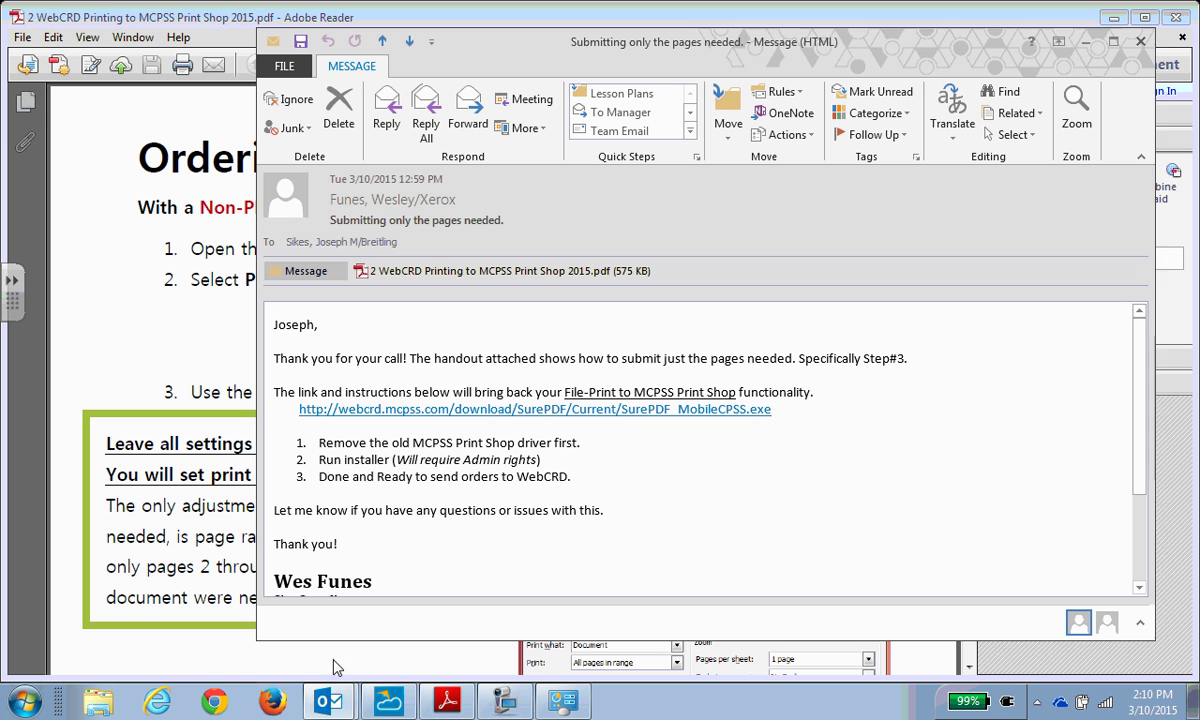
{"action": "left_click", "coordinate": [500, 418]}
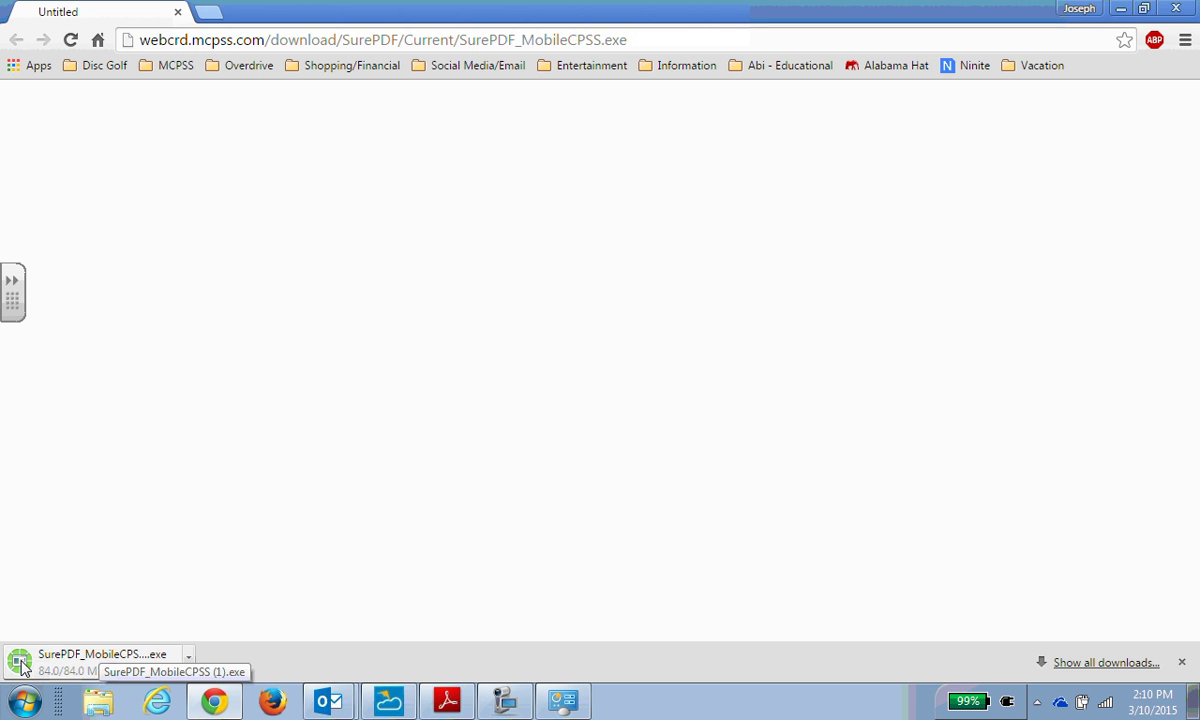
Step: Run the SurePDF installer with the Modify option and default Custom Setup features
{"action": "left_click", "coordinate": [96, 664]}
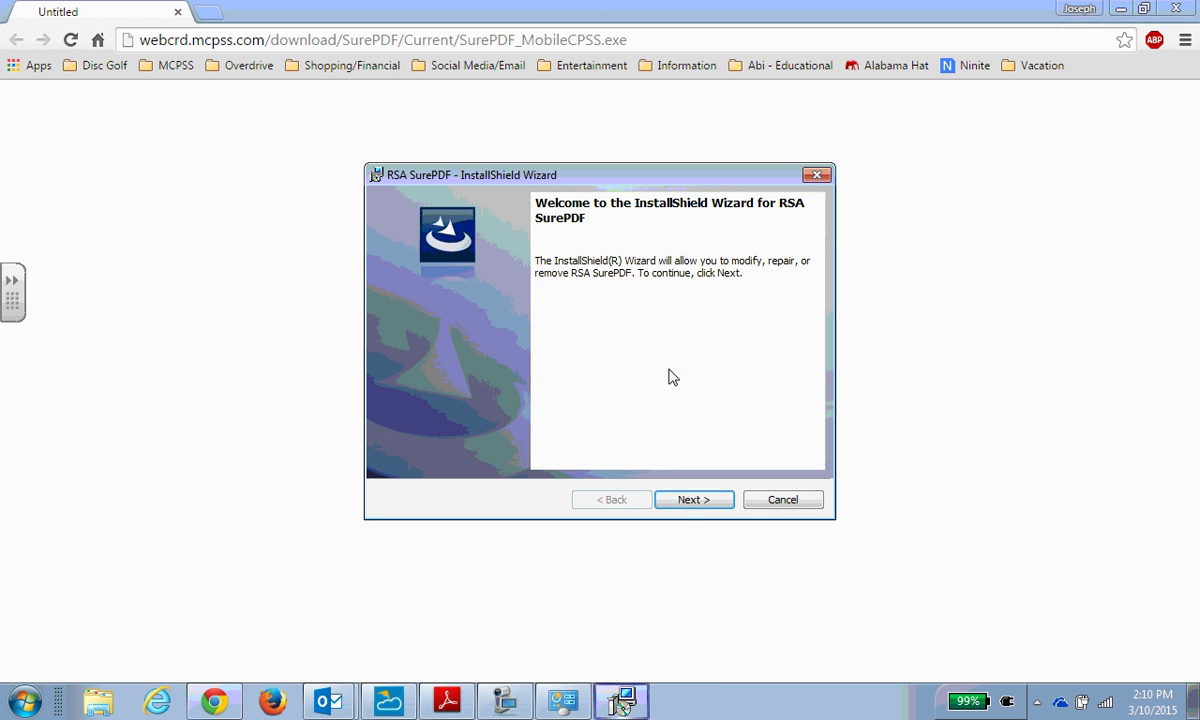
{"action": "left_click", "coordinate": [689, 503]}
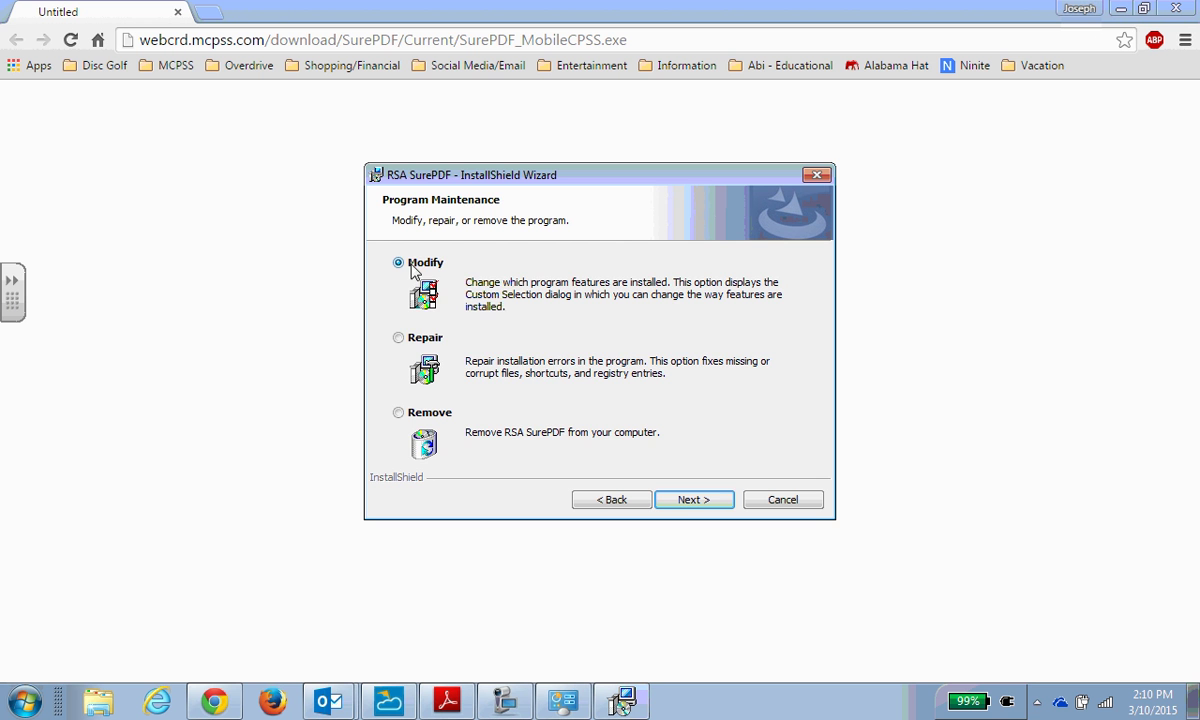
{"action": "left_click", "coordinate": [689, 502]}
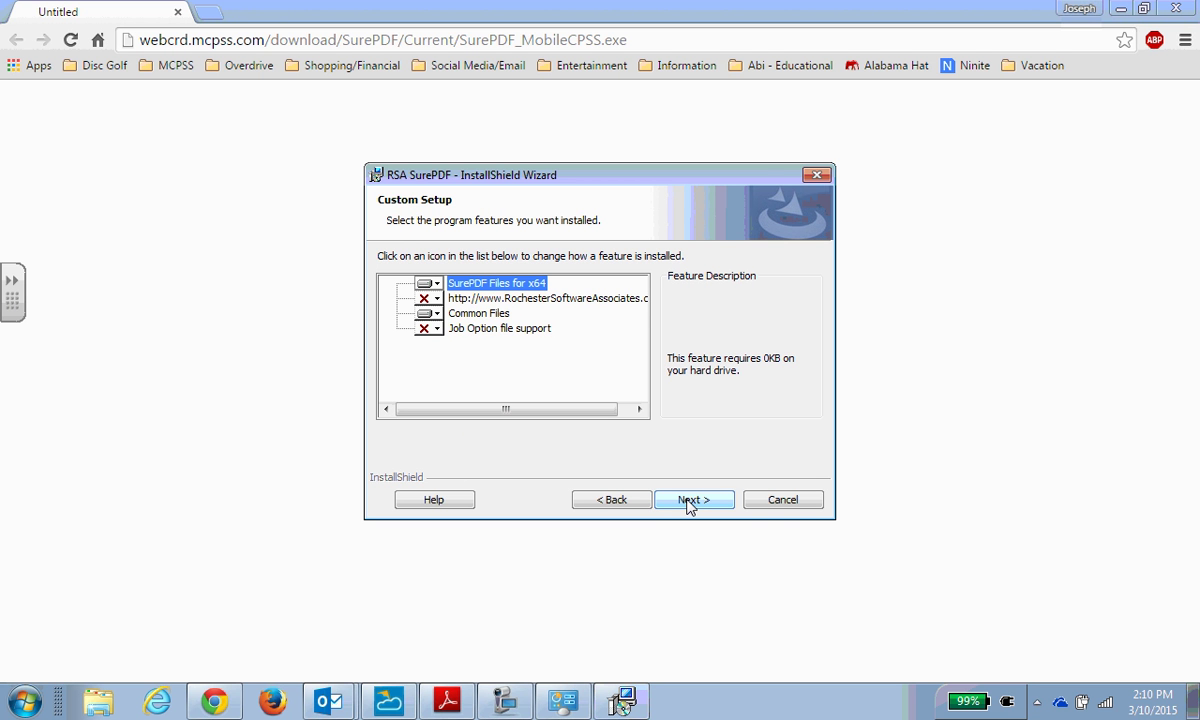
{"action": "left_click", "coordinate": [689, 502]}
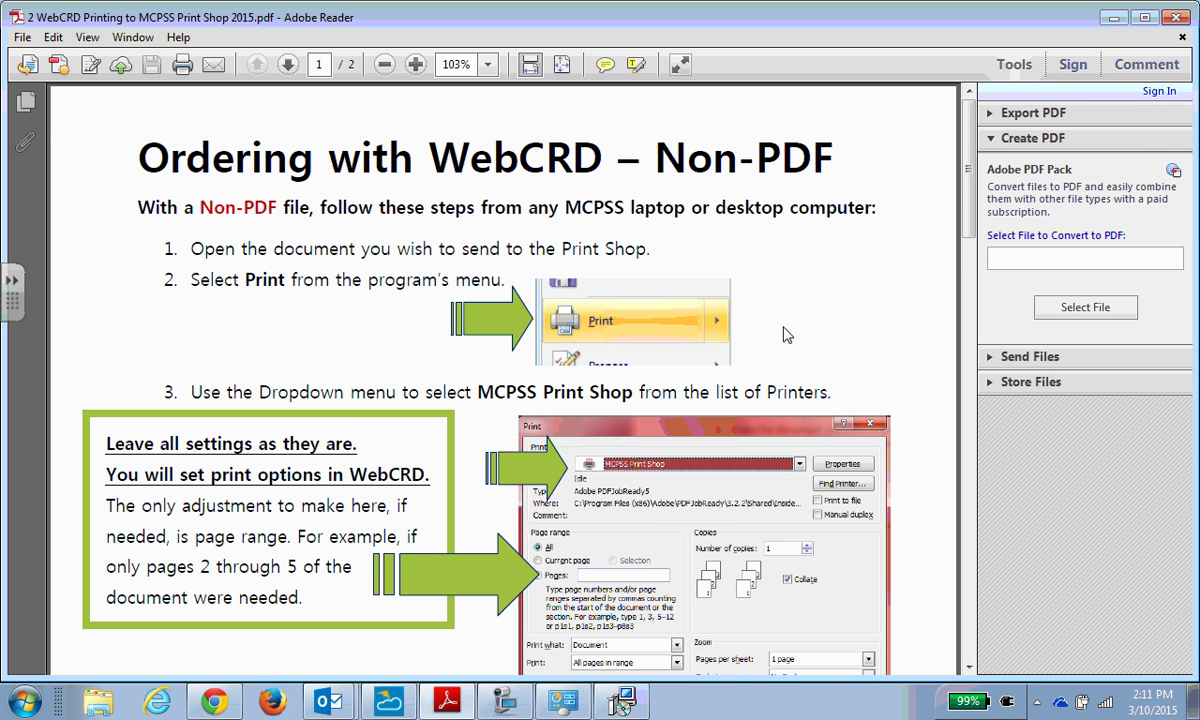
Step: Scroll the WebCRD guide down to step 4 of the Non-PDF instructions
{"action": "scroll", "coordinate": [787, 335], "scroll_direction": "down", "scroll_amount": 2}
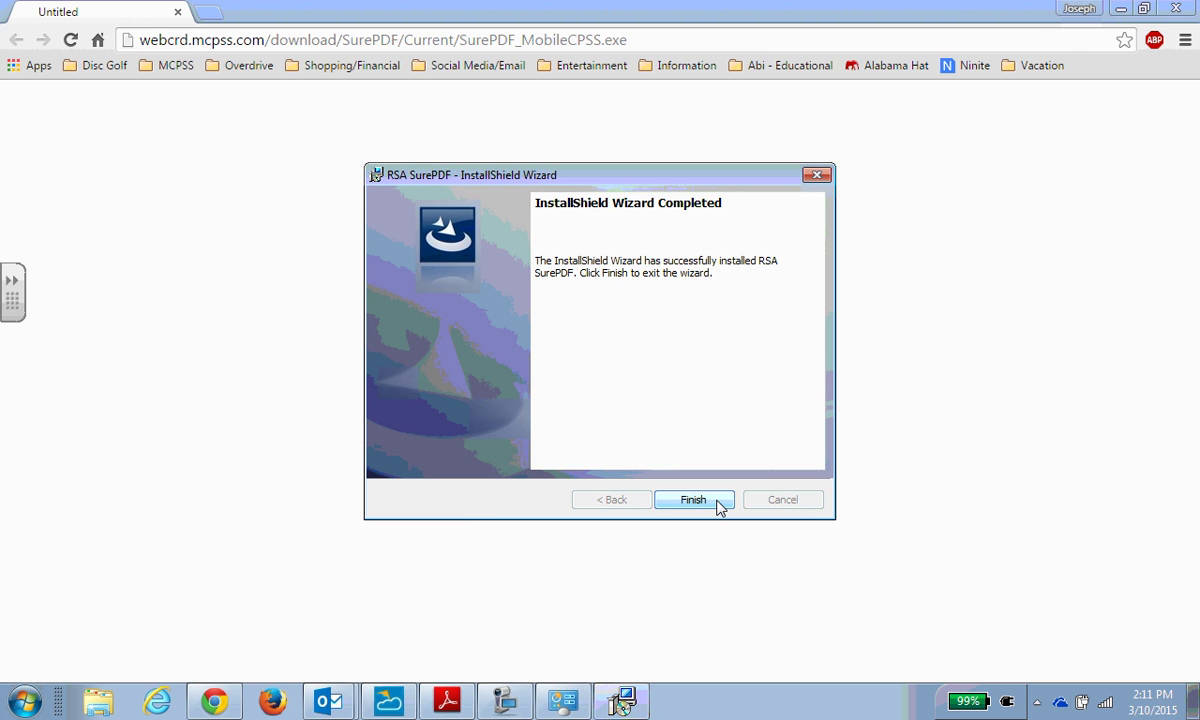
Step: Finish the SurePDF installation, minimize Chrome, and go to Devices and Printers
{"action": "left_click", "coordinate": [693, 499]}
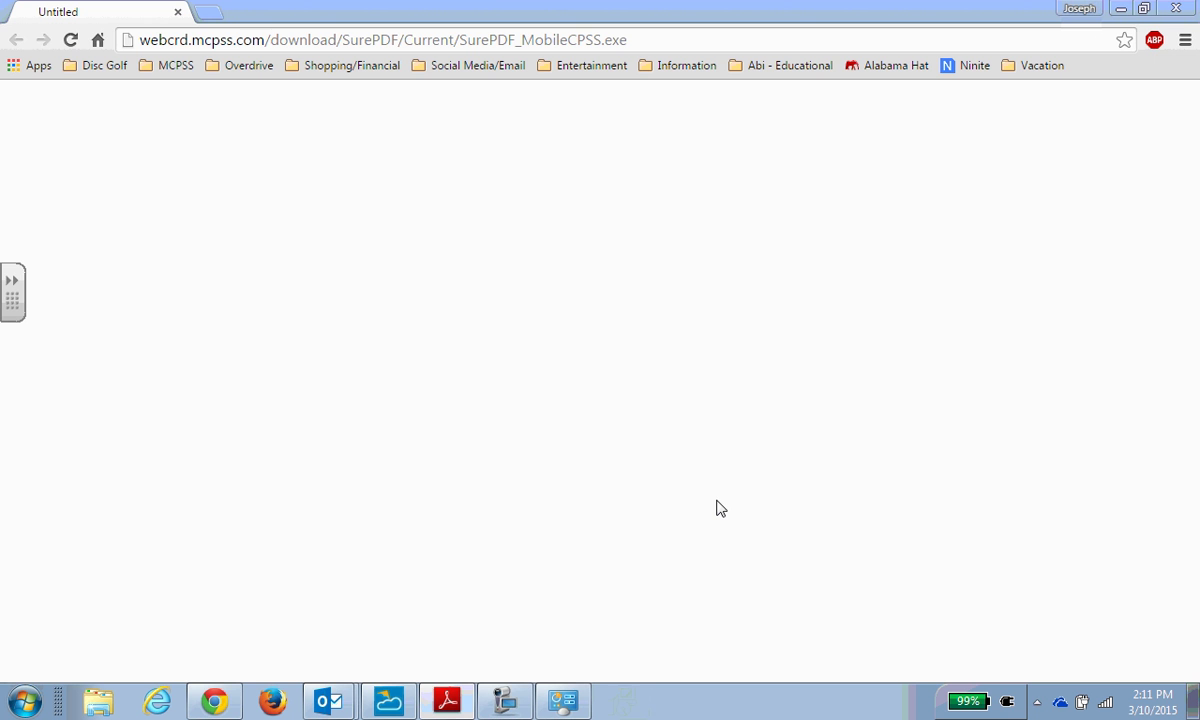
{"action": "left_click", "coordinate": [1120, 9]}
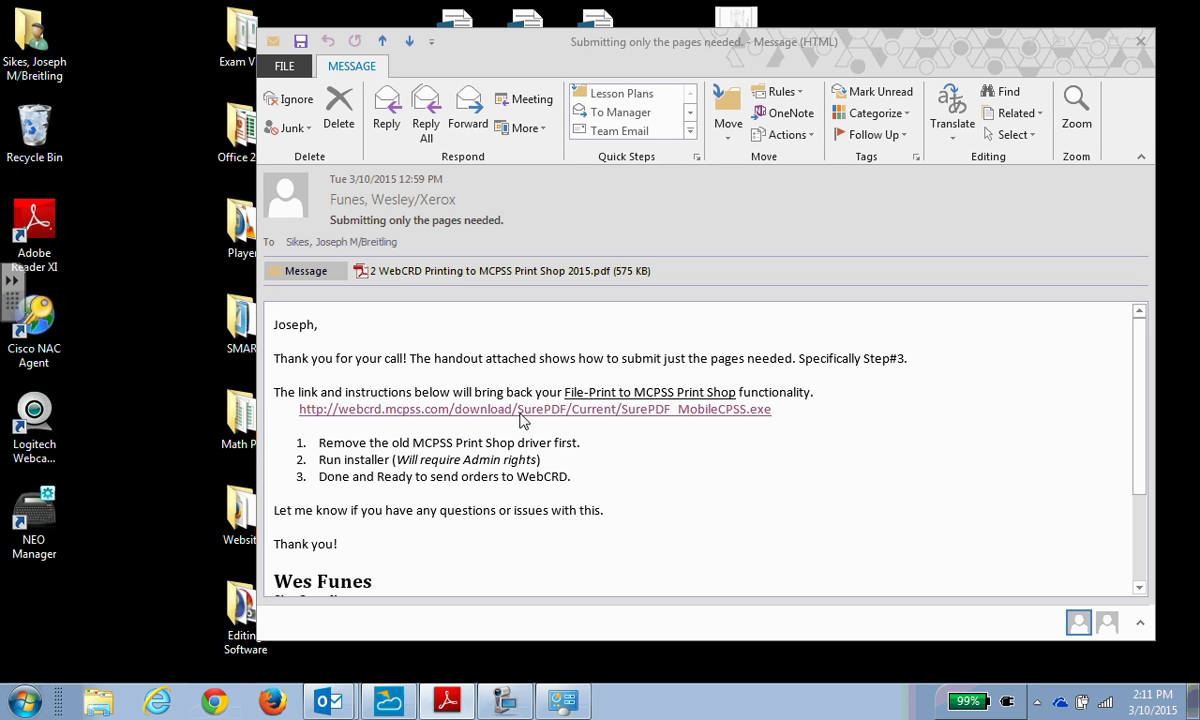
{"action": "left_click", "coordinate": [28, 702]}
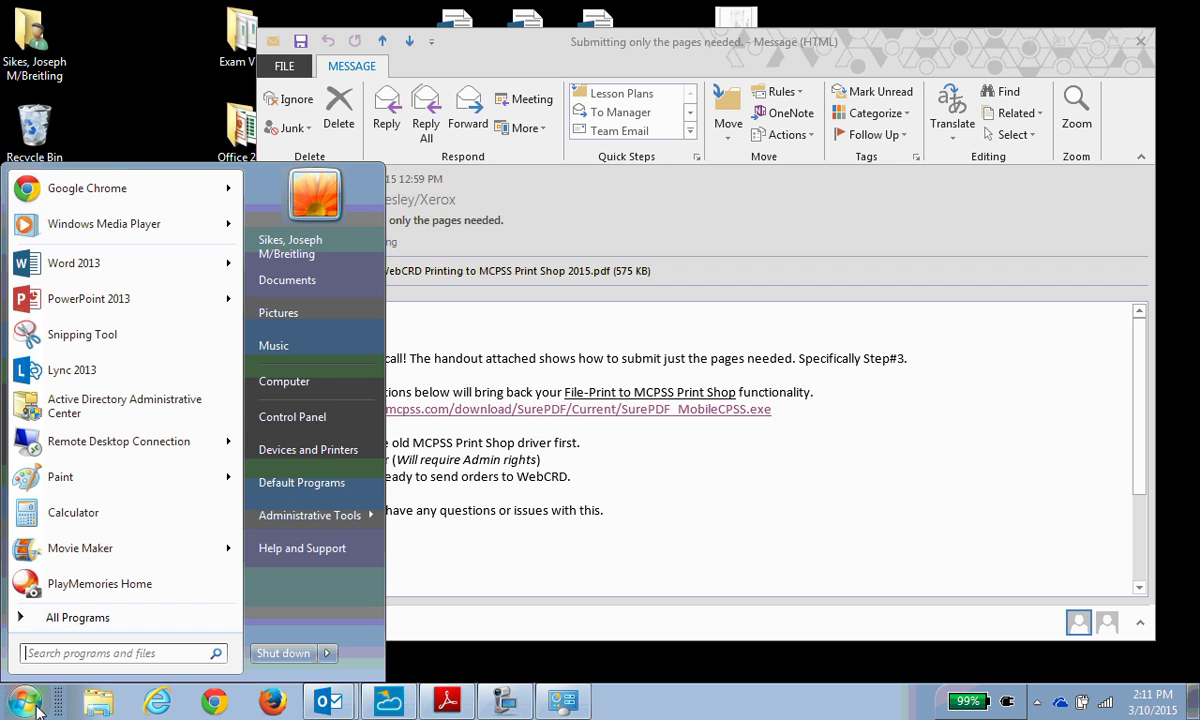
{"action": "left_click", "coordinate": [318, 450]}
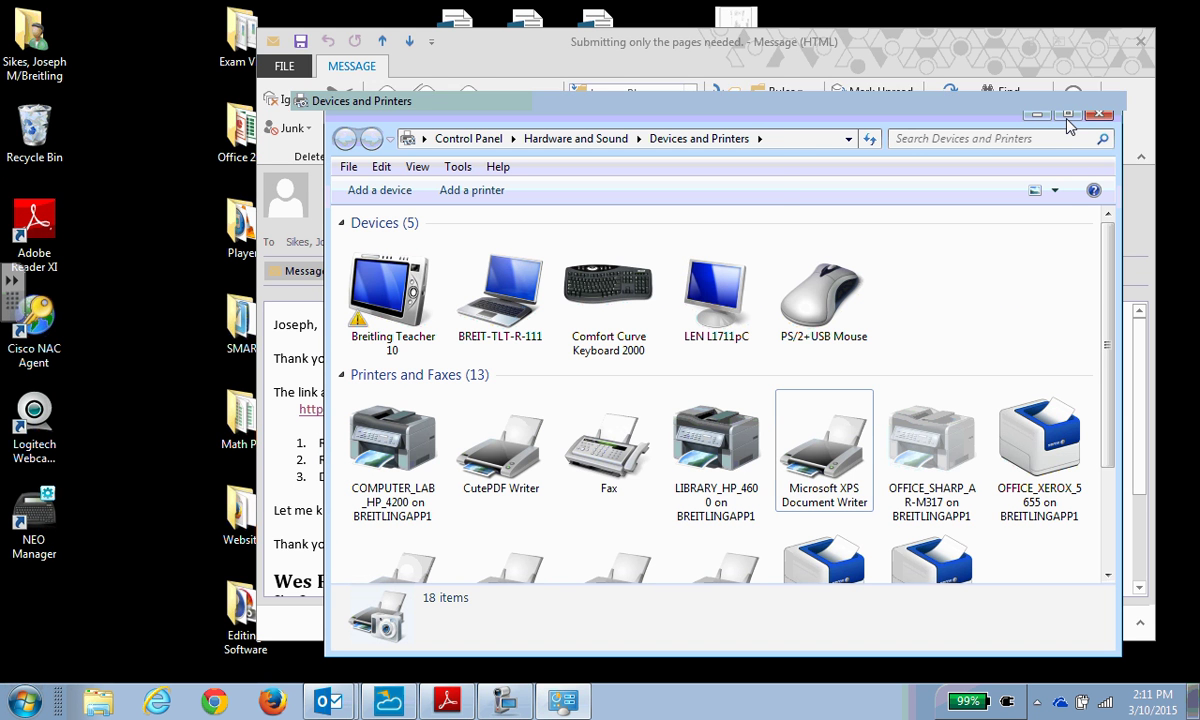
Step: Verify MCPSS Print Shop is listed among 14 printers, then close it and minimize Outlook
{"action": "left_click", "coordinate": [1067, 113]}
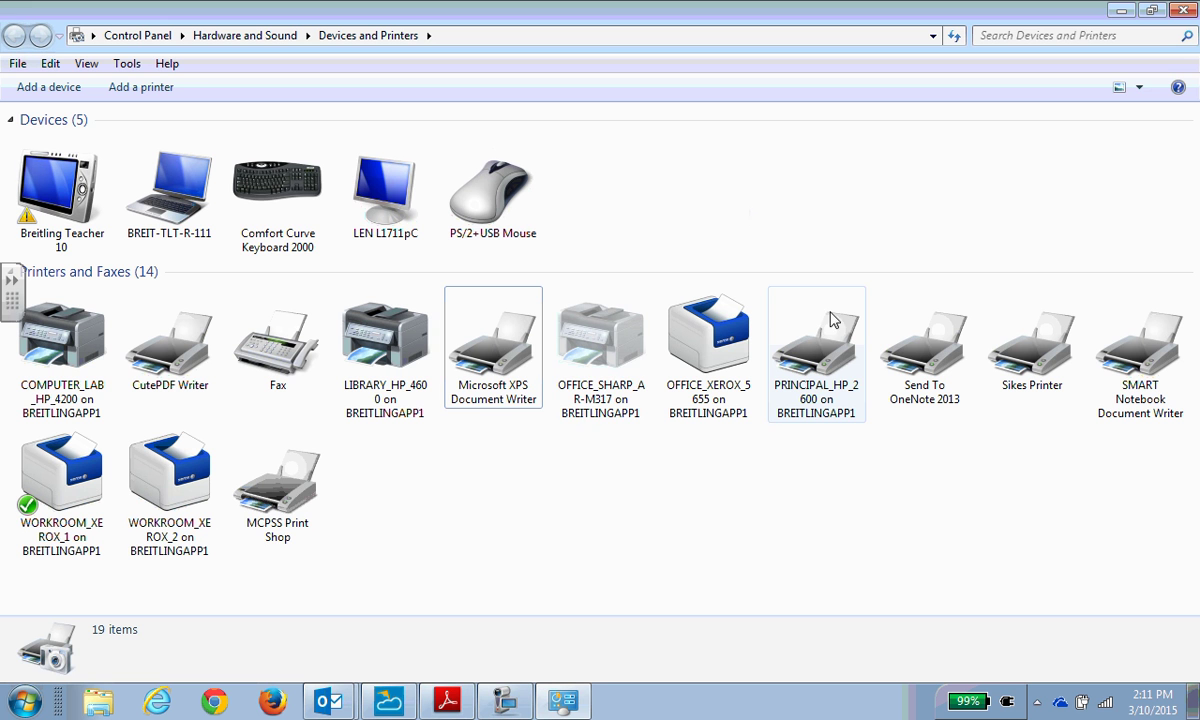
{"action": "left_click", "coordinate": [266, 508]}
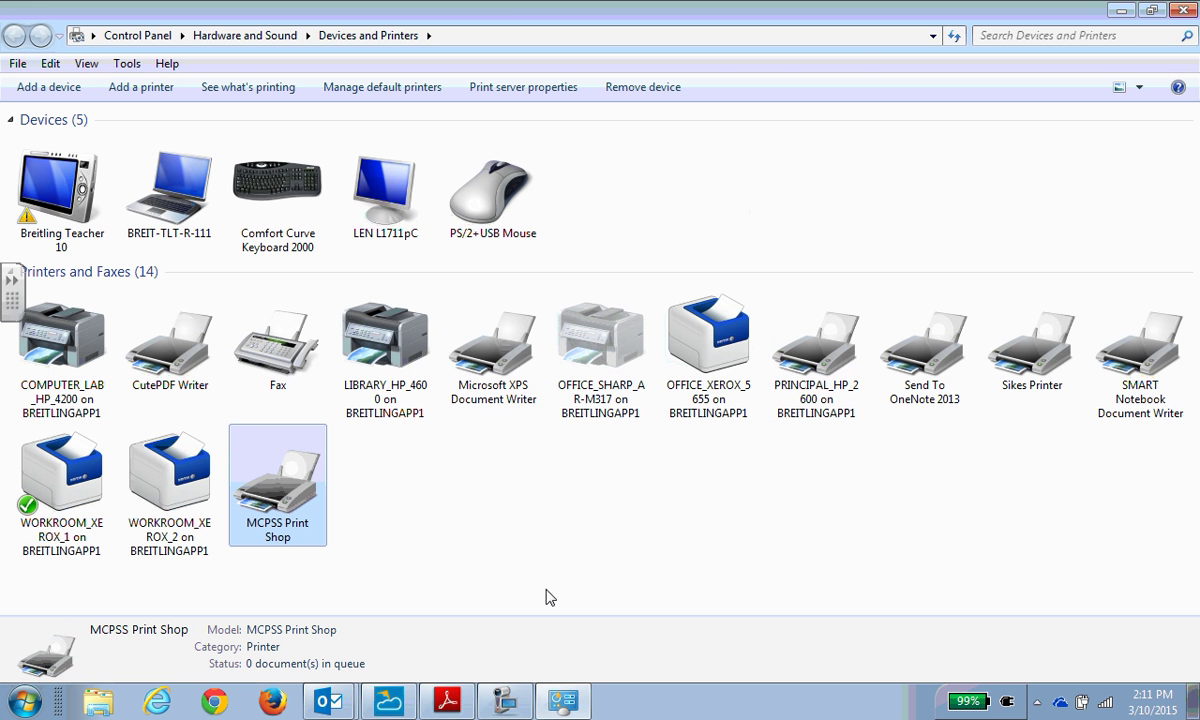
{"action": "left_click", "coordinate": [1180, 11]}
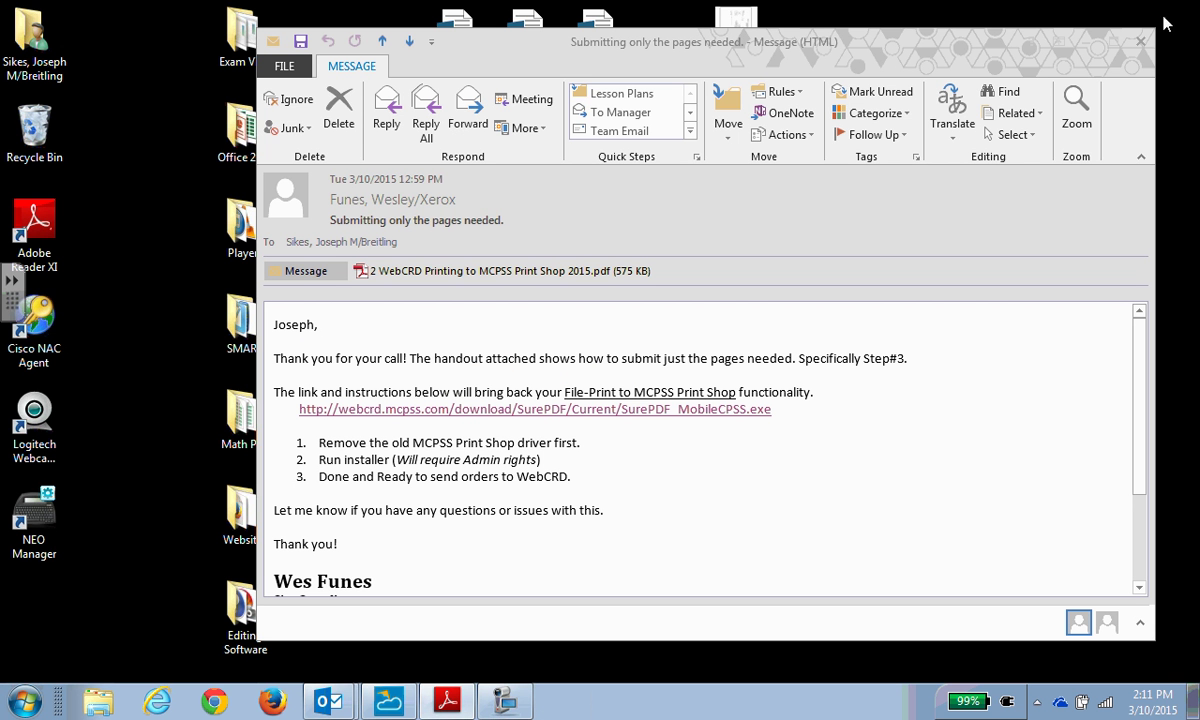
{"action": "left_click", "coordinate": [1090, 43]}
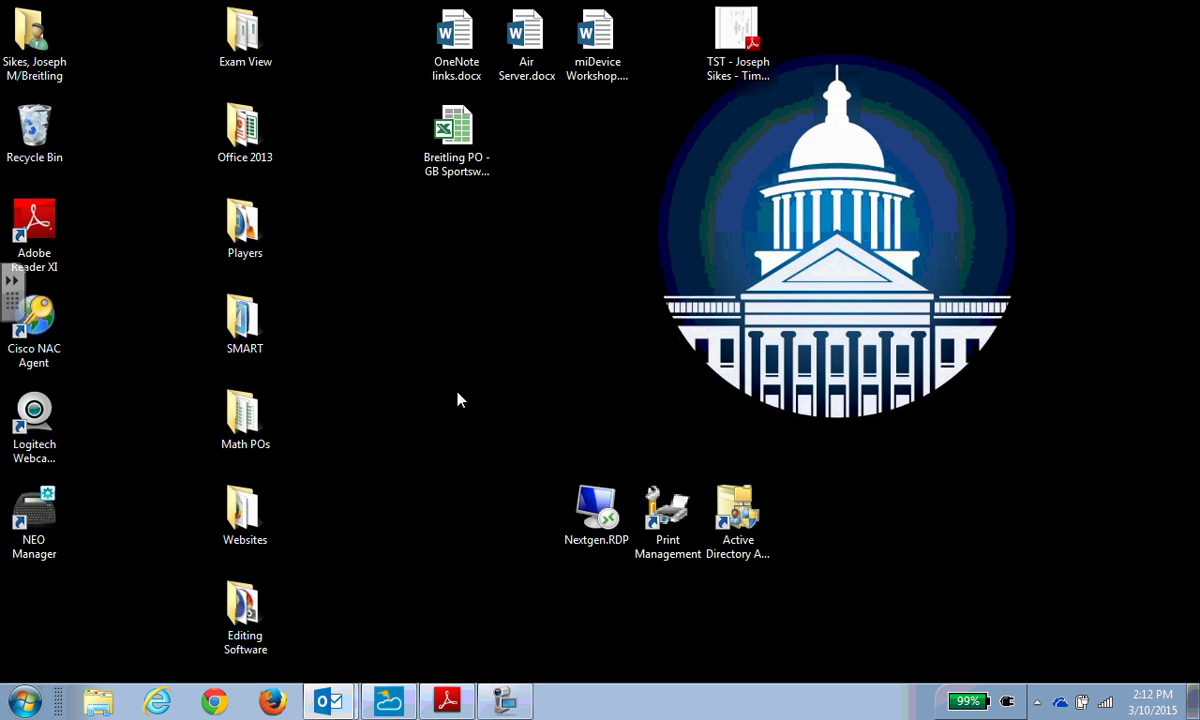
Step: Print OneNote links.docx from Word's File > Print with MCPSS Print Shop selected as printer
{"action": "double_click", "coordinate": [455, 74]}
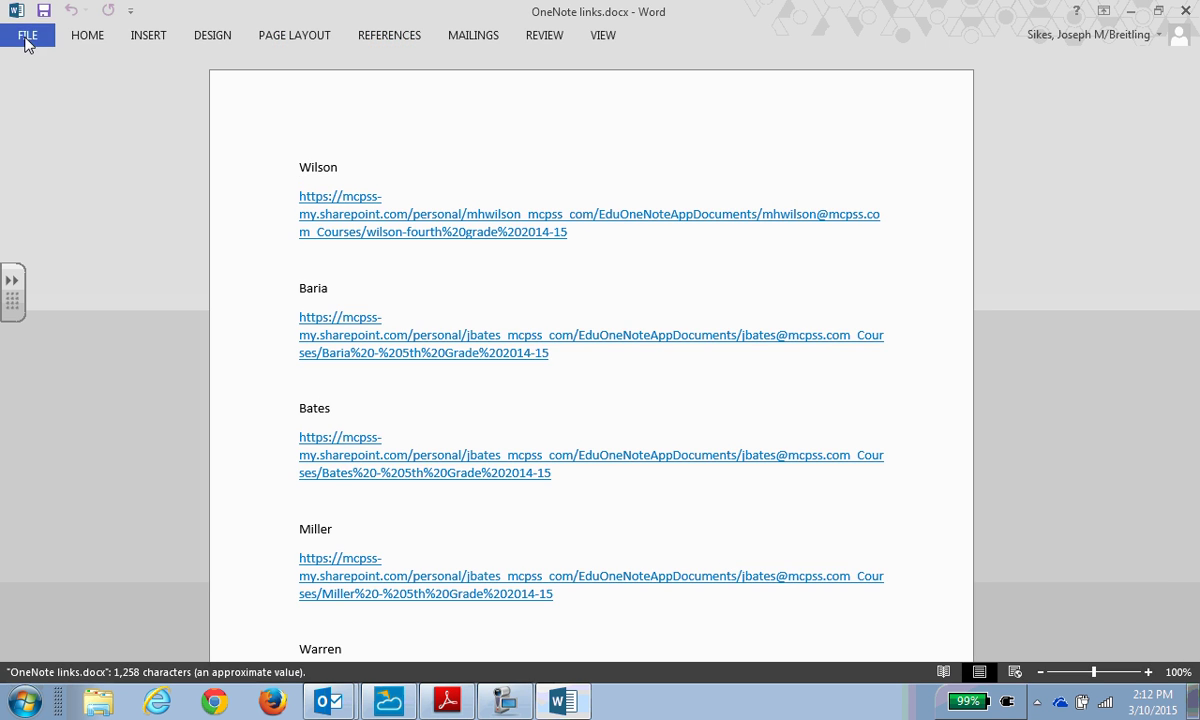
{"action": "left_click", "coordinate": [27, 38]}
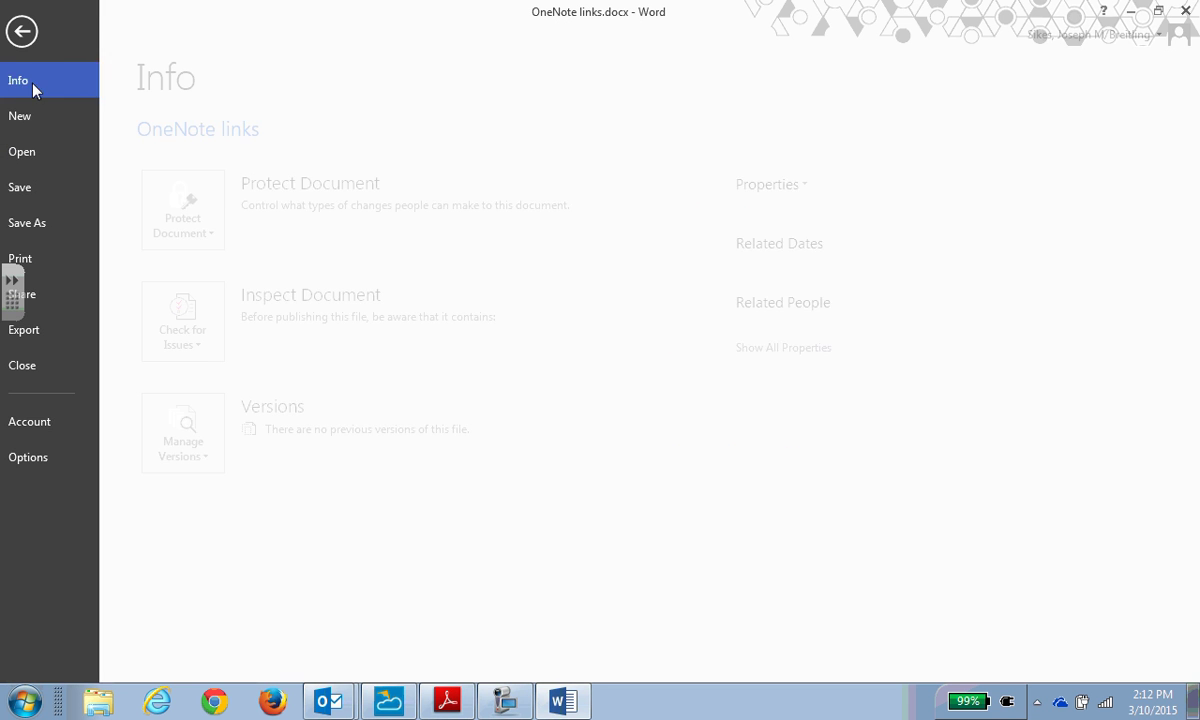
{"action": "left_click", "coordinate": [50, 257]}
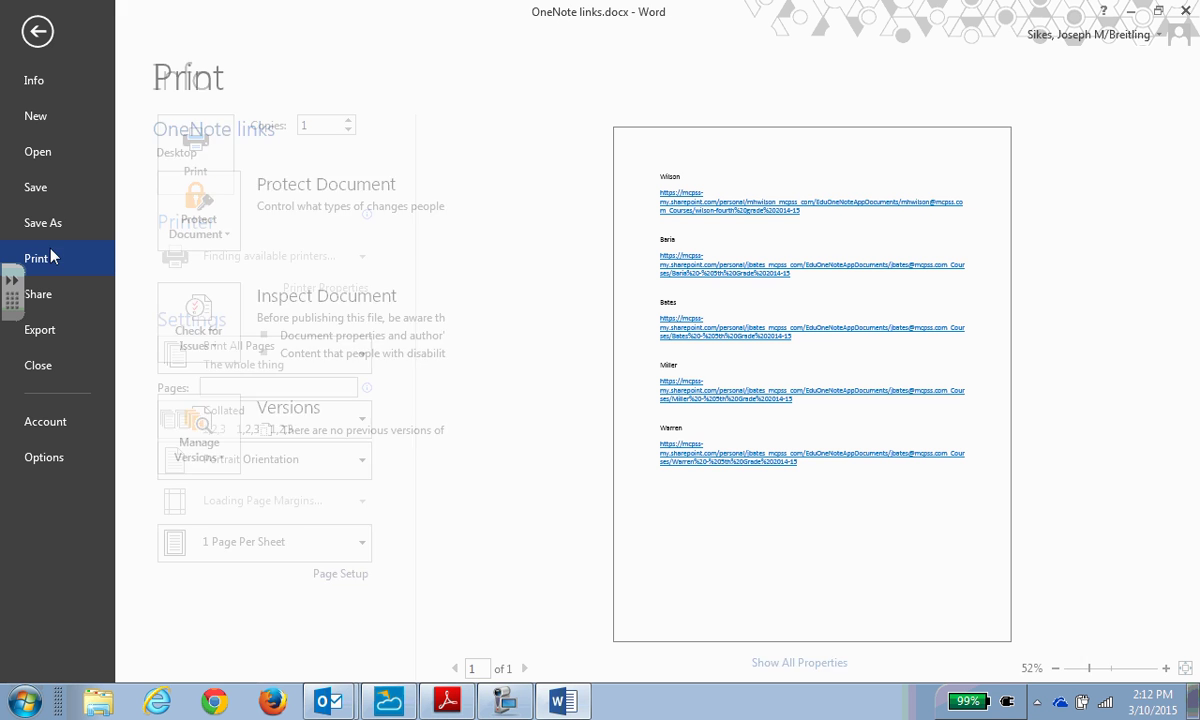
{"action": "left_click", "coordinate": [350, 268]}
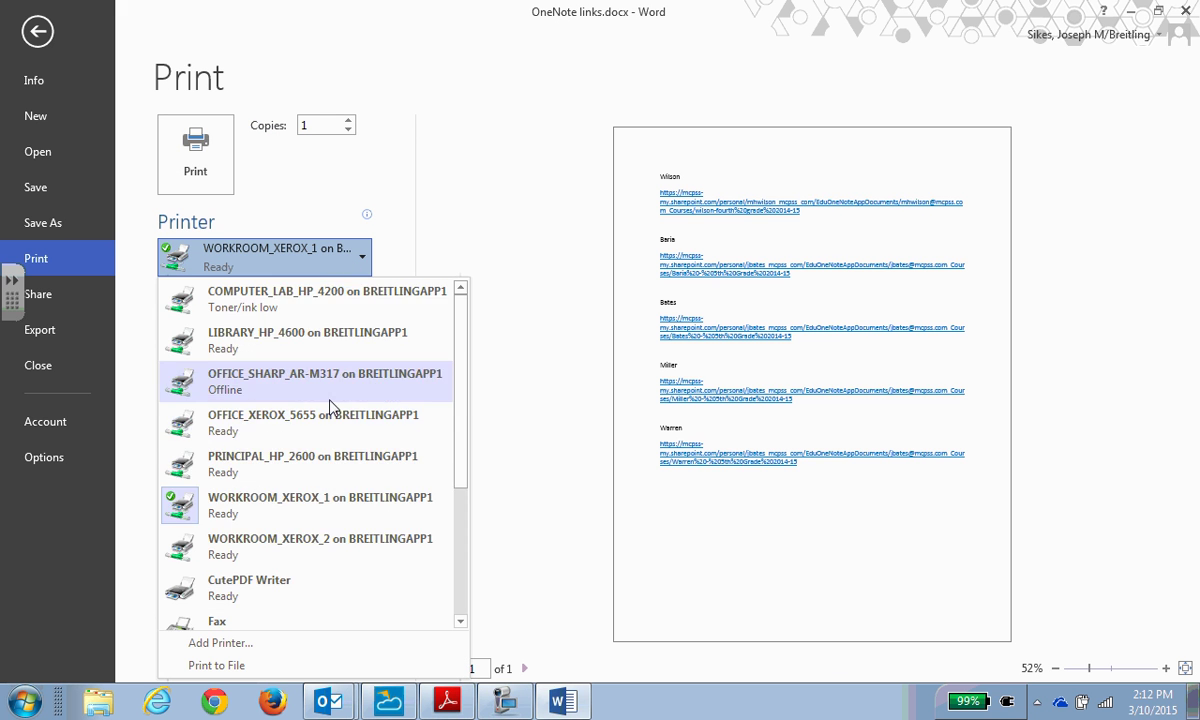
{"action": "scroll", "coordinate": [290, 470], "scroll_direction": "down", "scroll_amount": 3}
{"action": "left_click", "coordinate": [258, 448]}
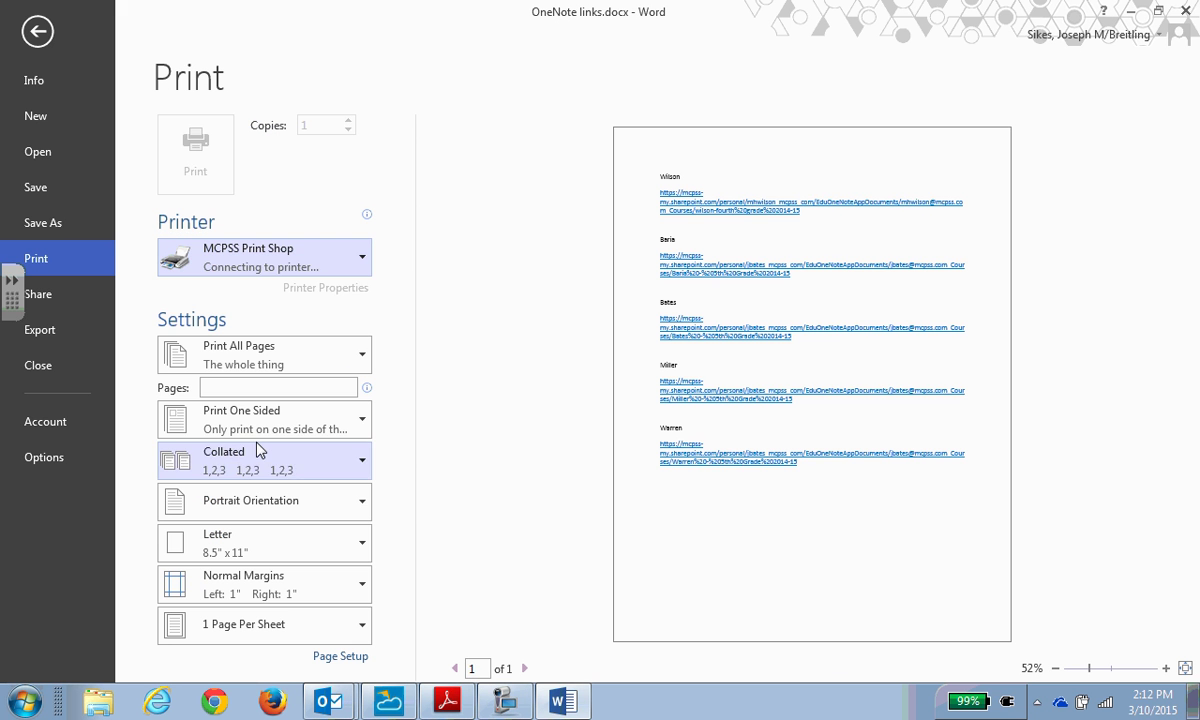
{"action": "left_click", "coordinate": [255, 392]}
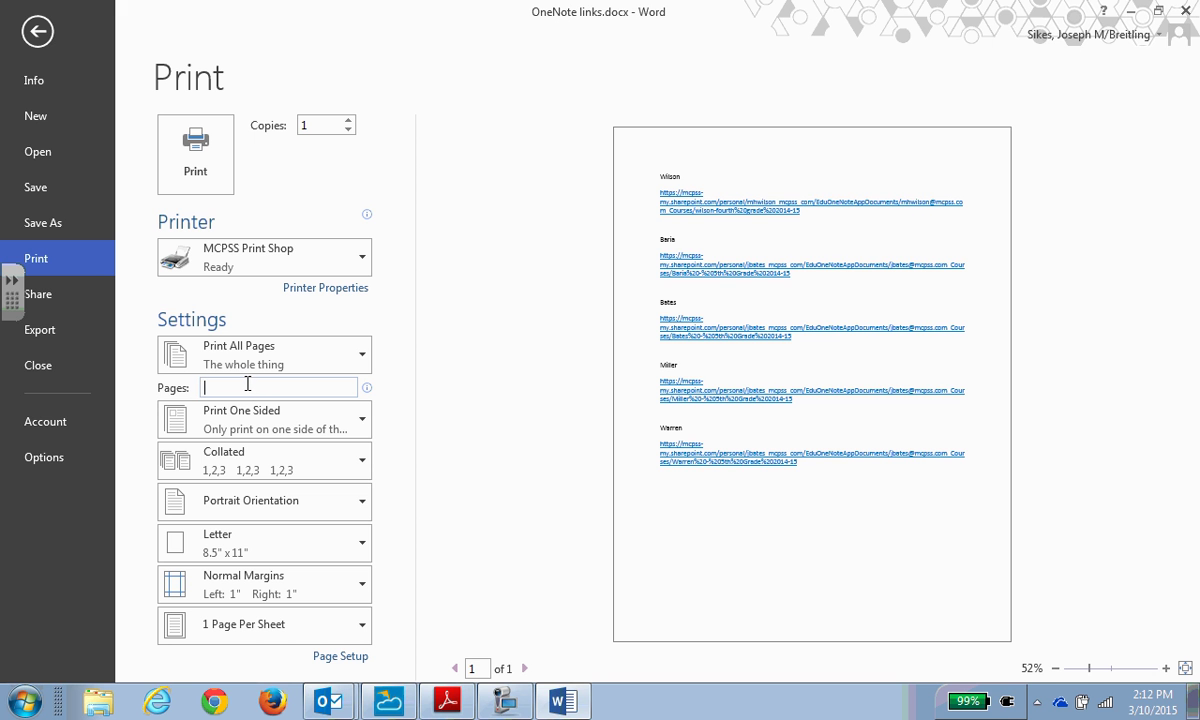
{"action": "left_click", "coordinate": [195, 150]}
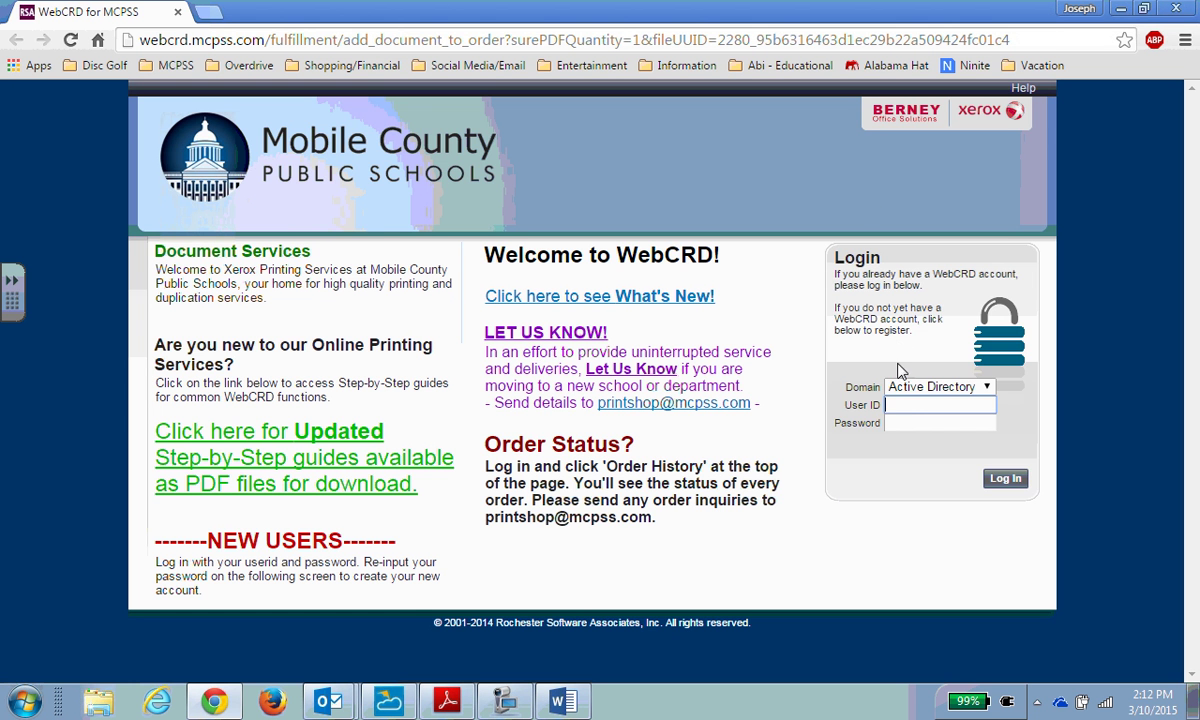
Step: Log into WebCRD with the saved user ID and password, and add OneNote links.pdf to My Cart
{"action": "left_click", "coordinate": [907, 403]}
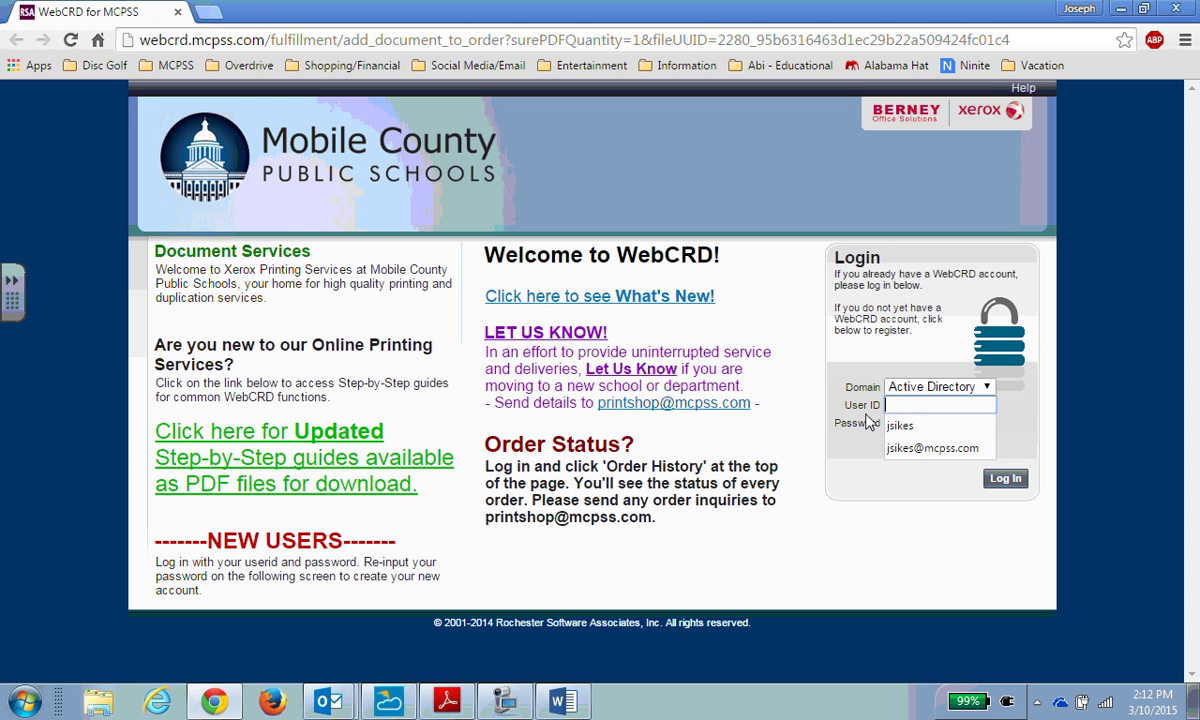
{"action": "left_click", "coordinate": [900, 425]}
{"action": "left_click", "coordinate": [902, 421]}
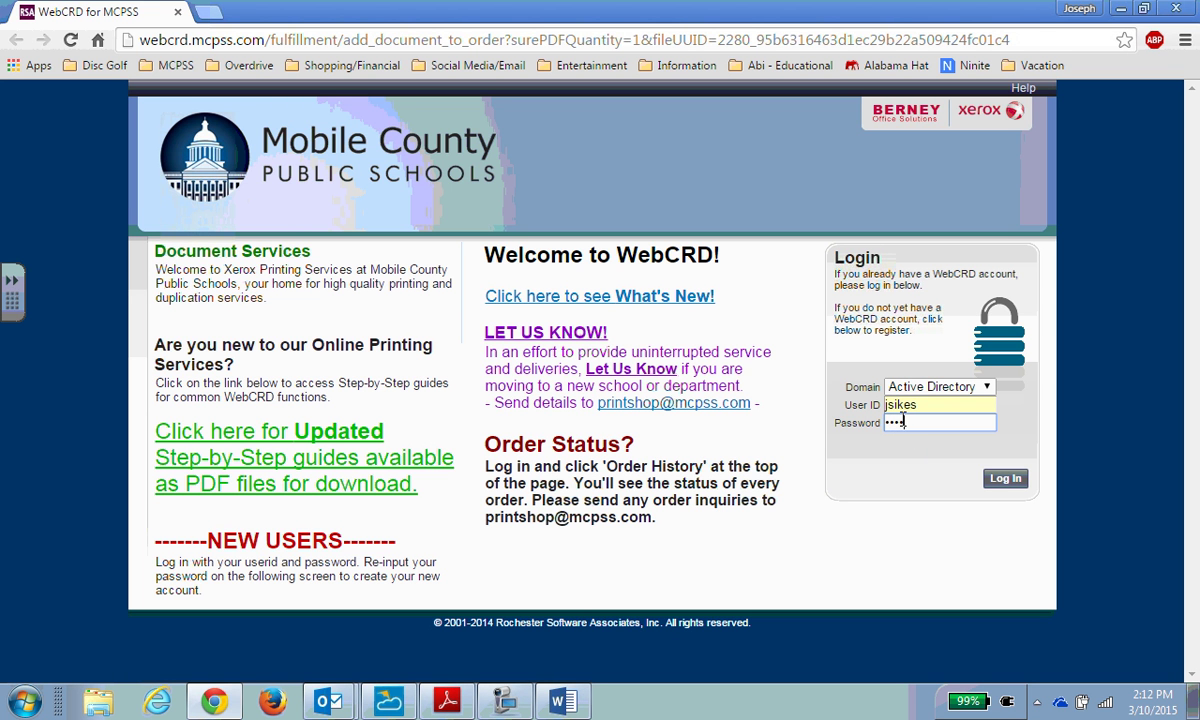
{"action": "key", "text": "Return"}
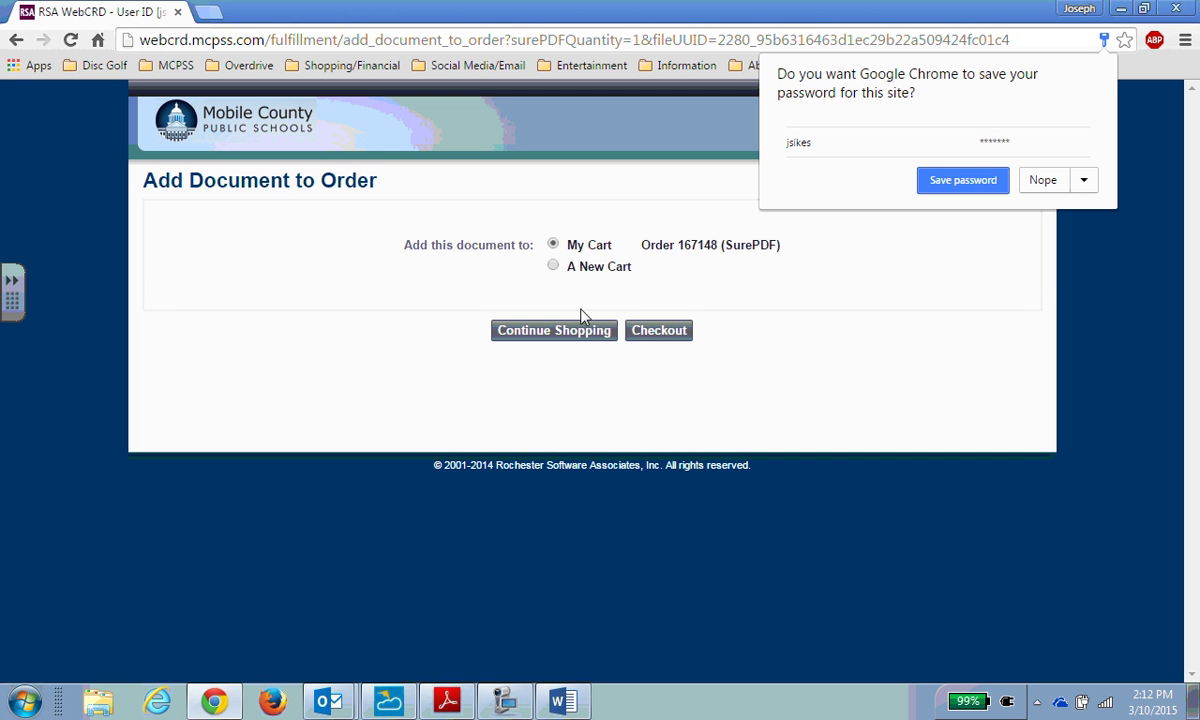
{"action": "left_click", "coordinate": [592, 338]}
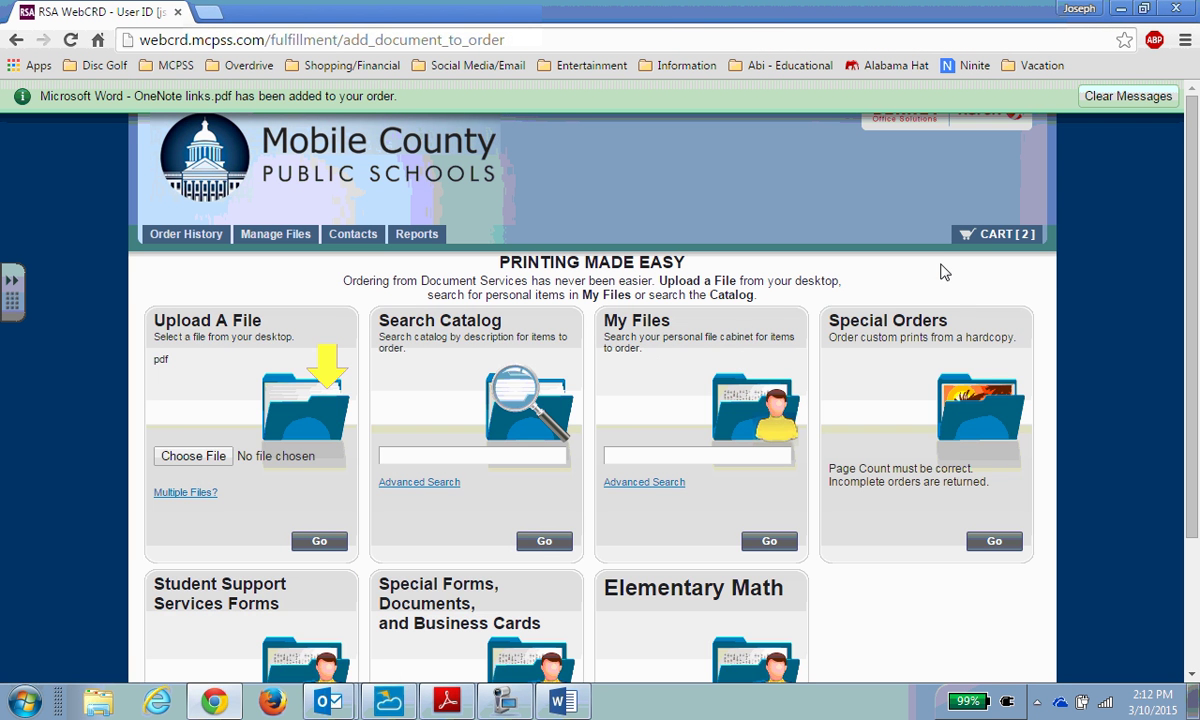
Step: Open CART [2] and scroll through both PDFs to the Shipping and Billing Information
{"action": "left_click", "coordinate": [983, 240]}
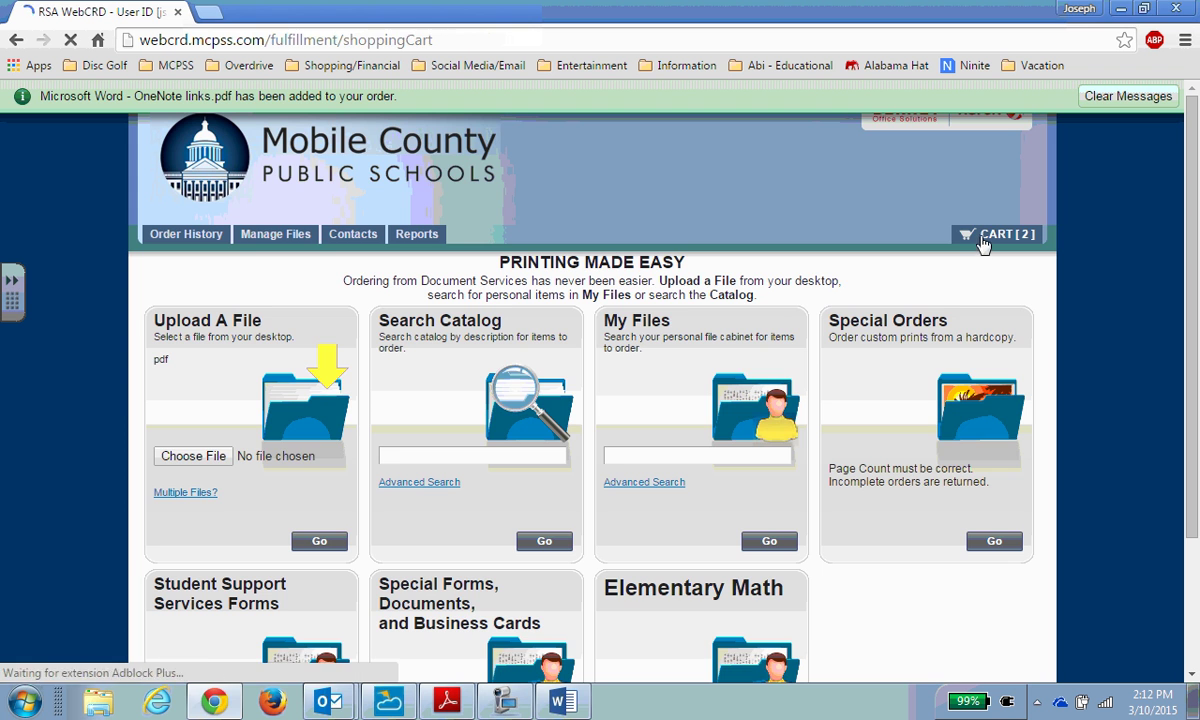
{"action": "scroll", "coordinate": [691, 412], "scroll_direction": "down", "scroll_amount": 3}
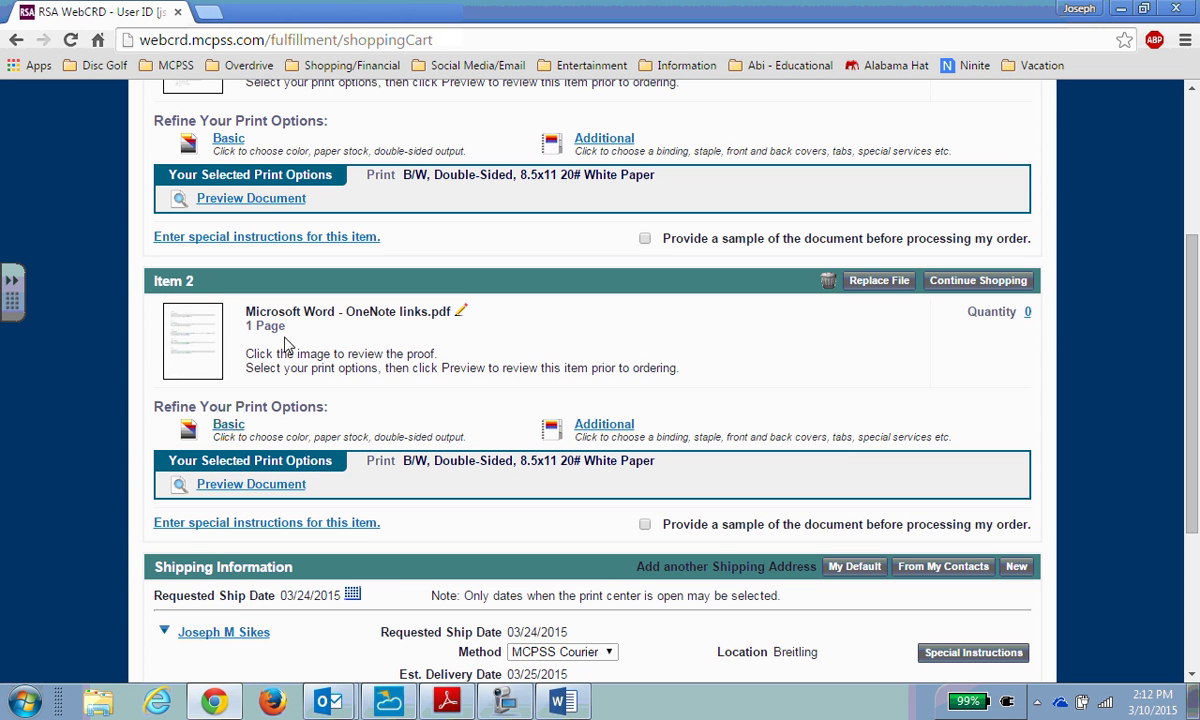
{"action": "scroll", "coordinate": [900, 295], "scroll_direction": "up", "scroll_amount": 3}
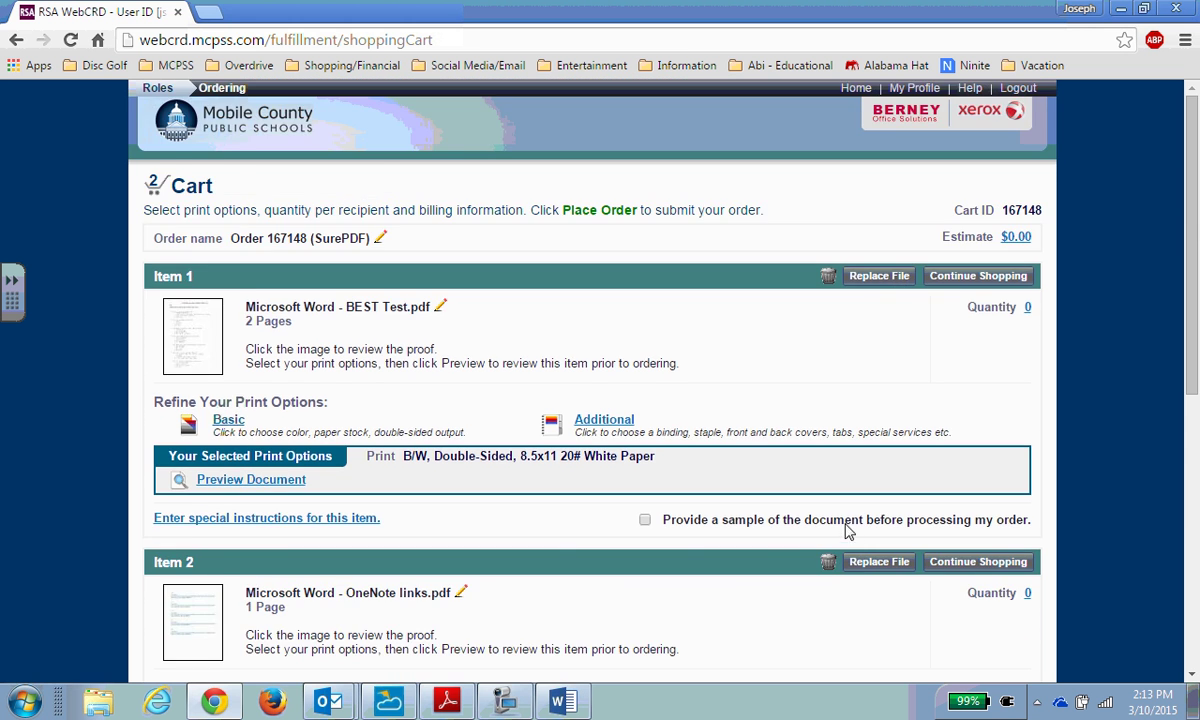
{"action": "scroll", "coordinate": [845, 530], "scroll_direction": "down", "scroll_amount": 3}
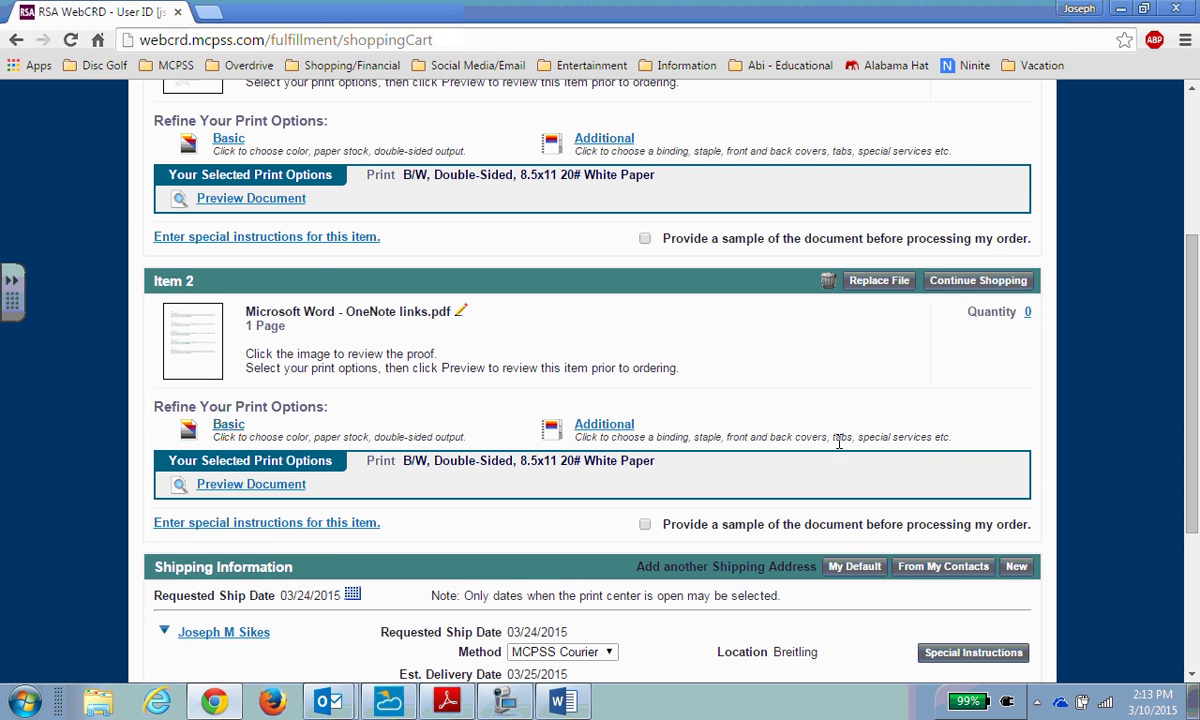
{"action": "scroll", "coordinate": [838, 443], "scroll_direction": "down", "scroll_amount": 3}
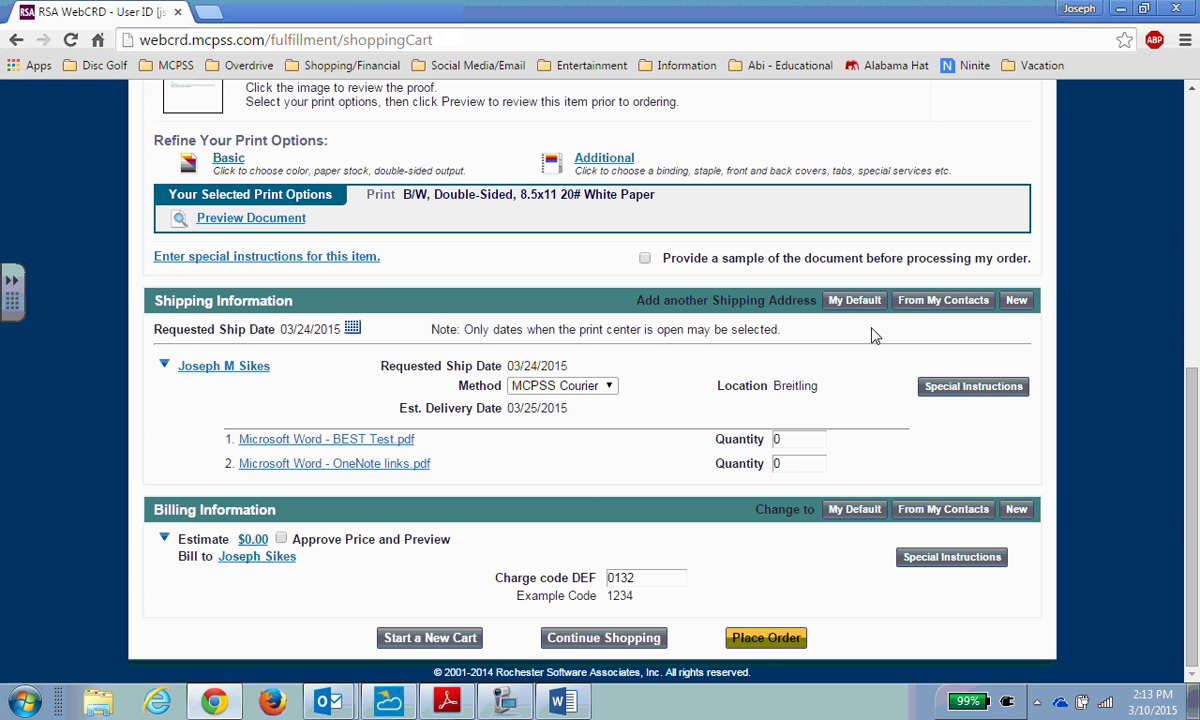
{"action": "mouse_move", "coordinate": [508, 705]}
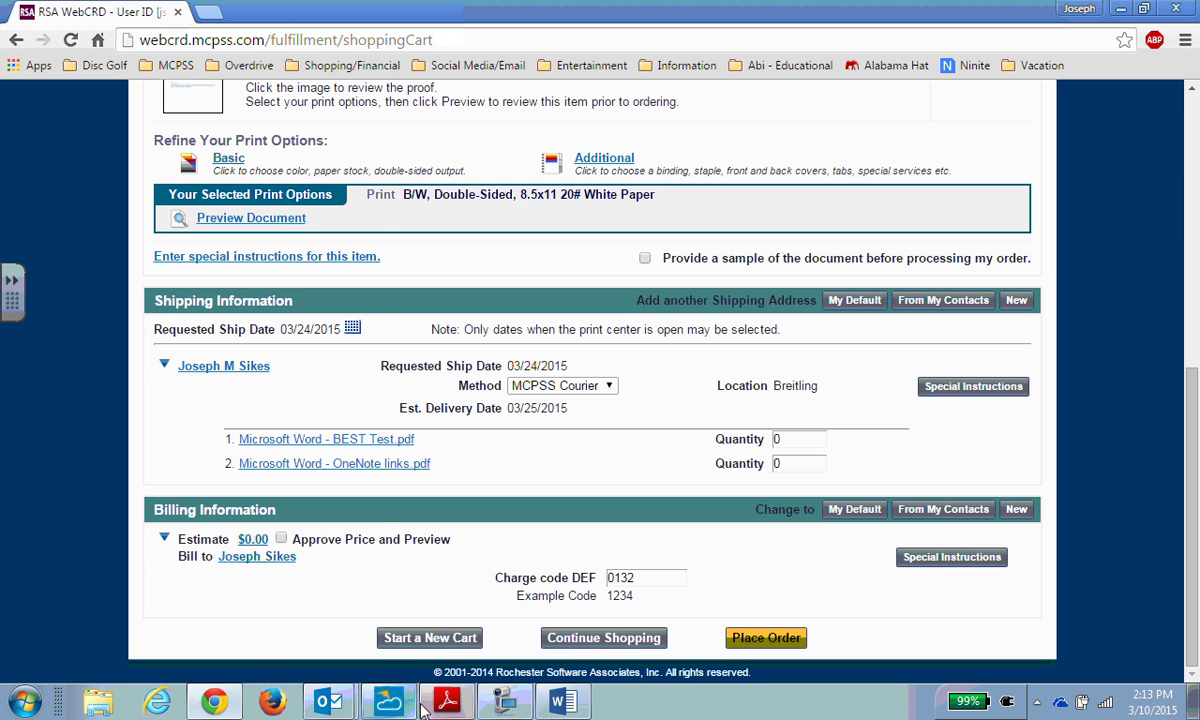
Step: Show the 14 printers including MCPSS Print Shop, and read Outlook's 'Submitting only the pages needed' message
{"action": "left_click", "coordinate": [25, 702]}
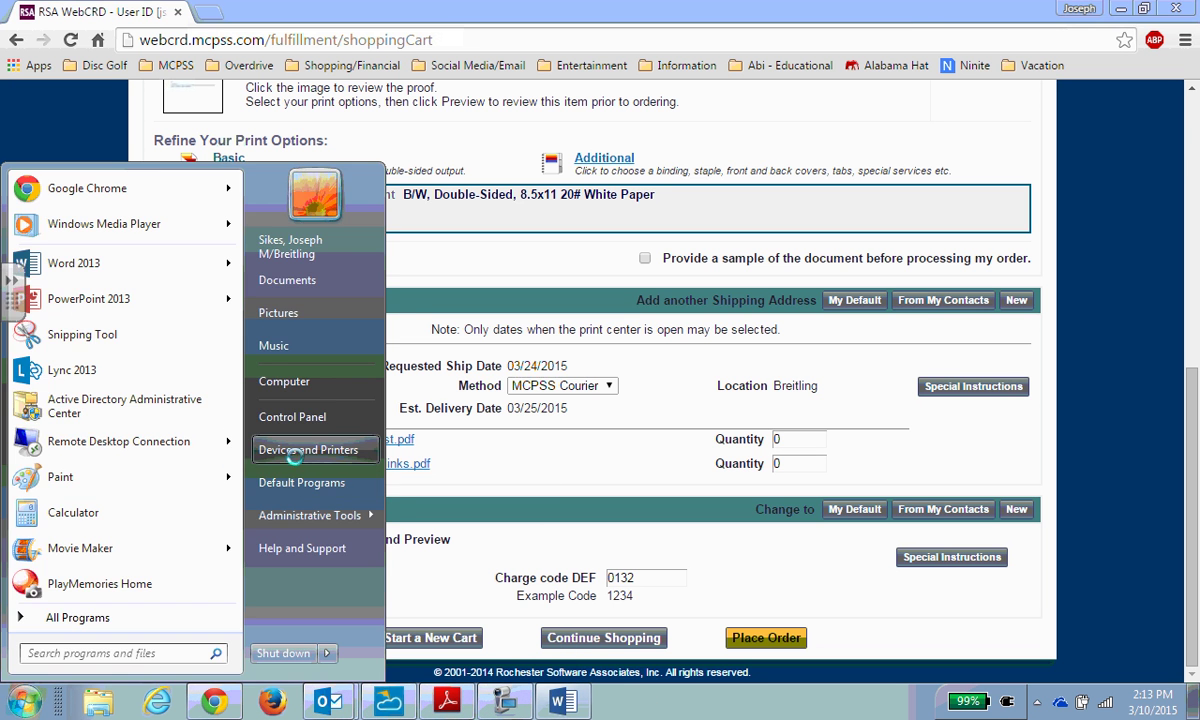
{"action": "left_click", "coordinate": [302, 450]}
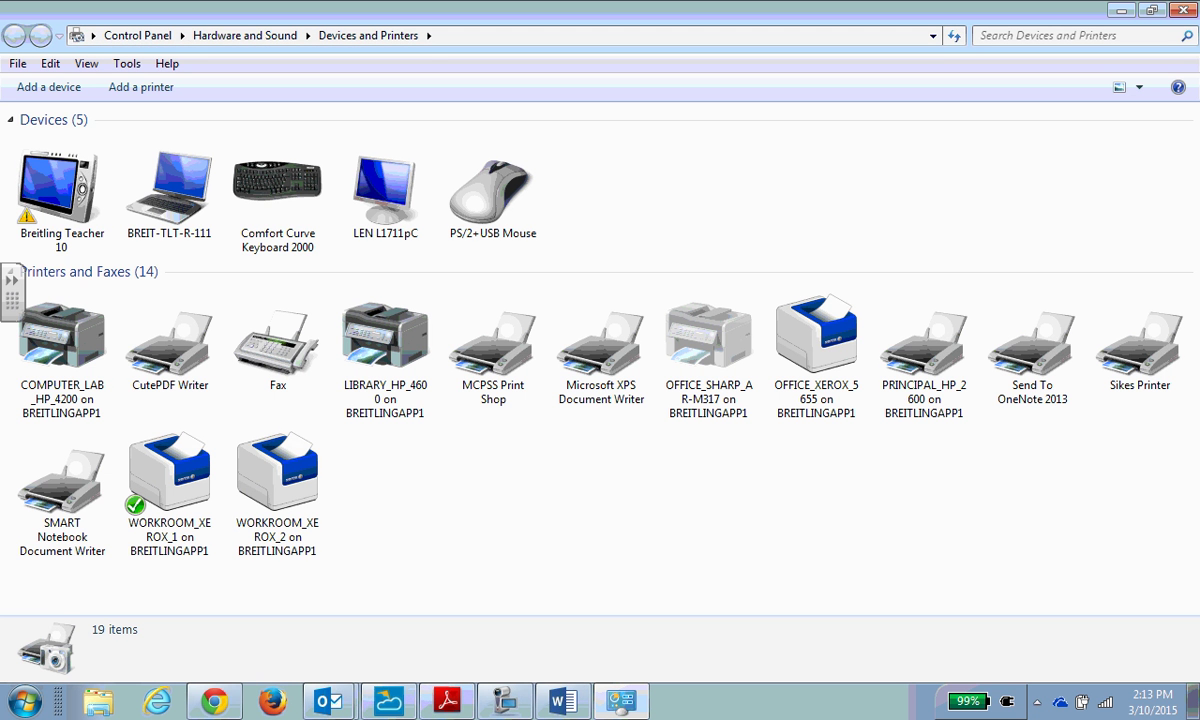
{"action": "left_click", "coordinate": [330, 700]}
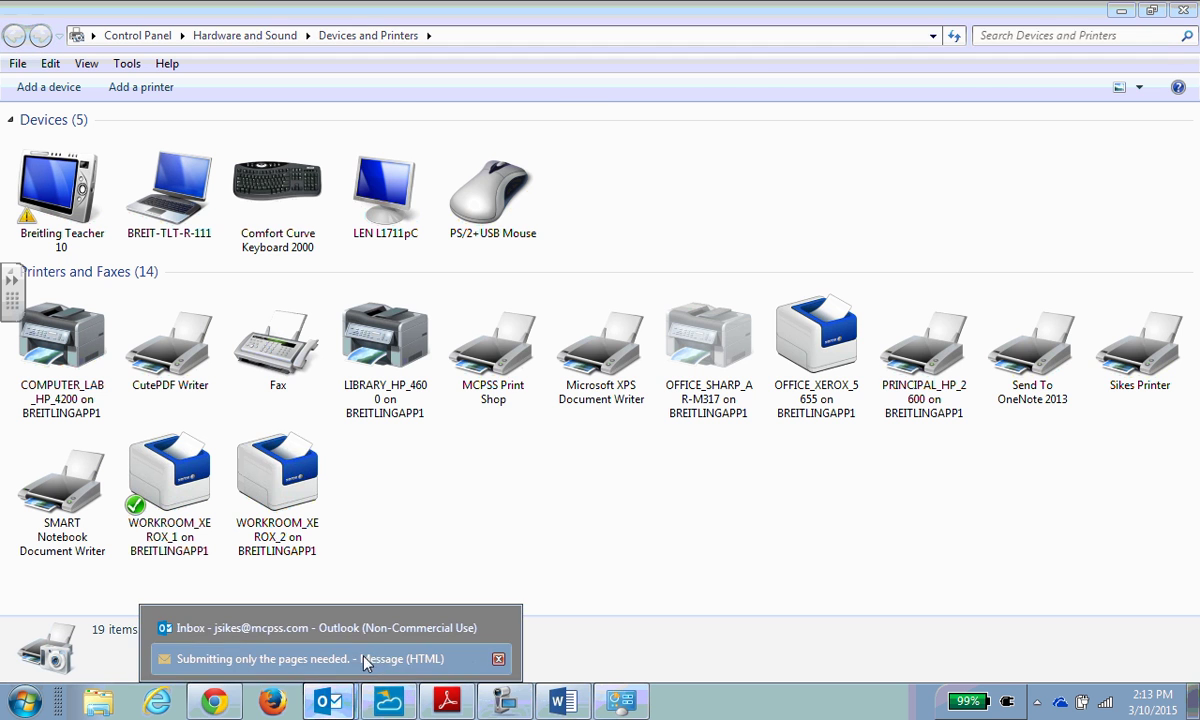
{"action": "left_click", "coordinate": [378, 660]}
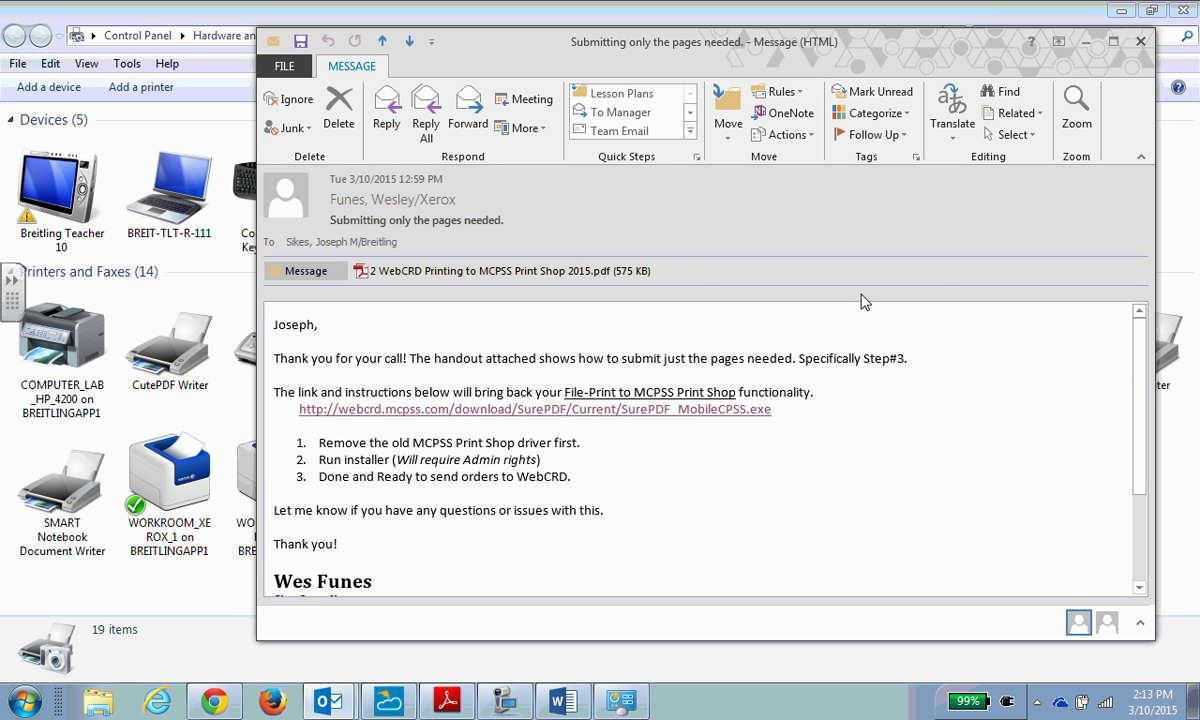
Step: Verify in Word's Print view that MCPSS Print Shop is ready for OneNote links.docx, then close Word
{"action": "left_click", "coordinate": [1085, 41]}
{"action": "left_click", "coordinate": [563, 700]}
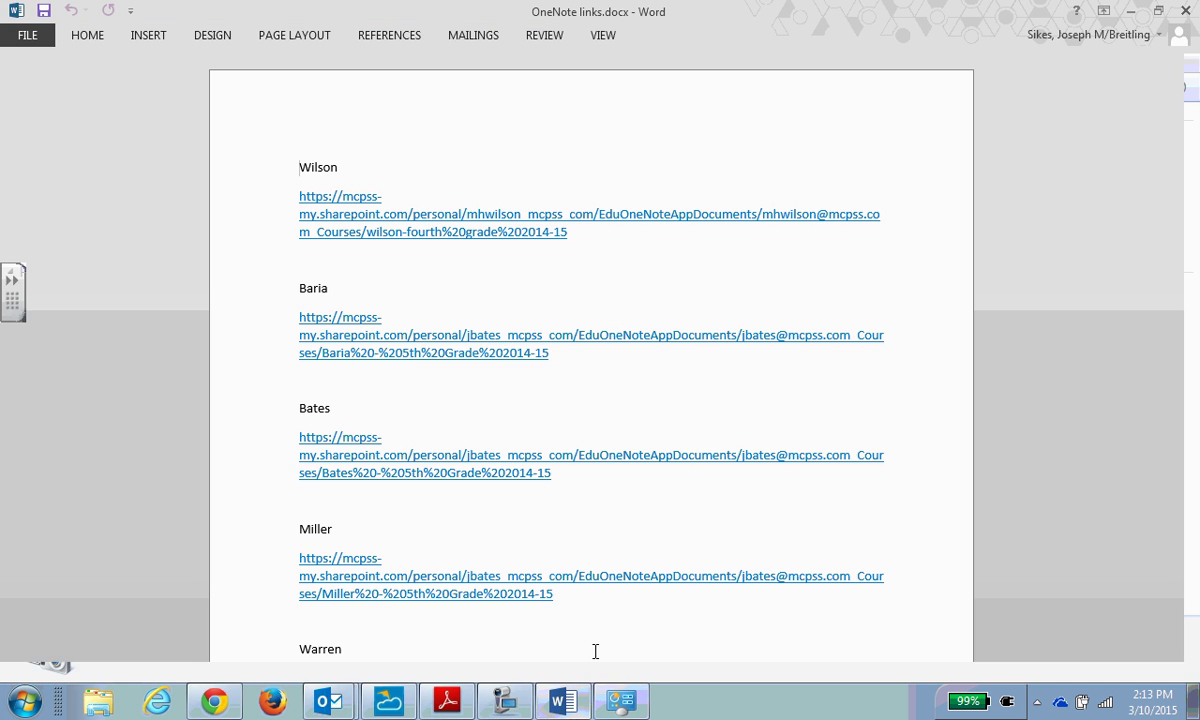
{"action": "left_click", "coordinate": [26, 37]}
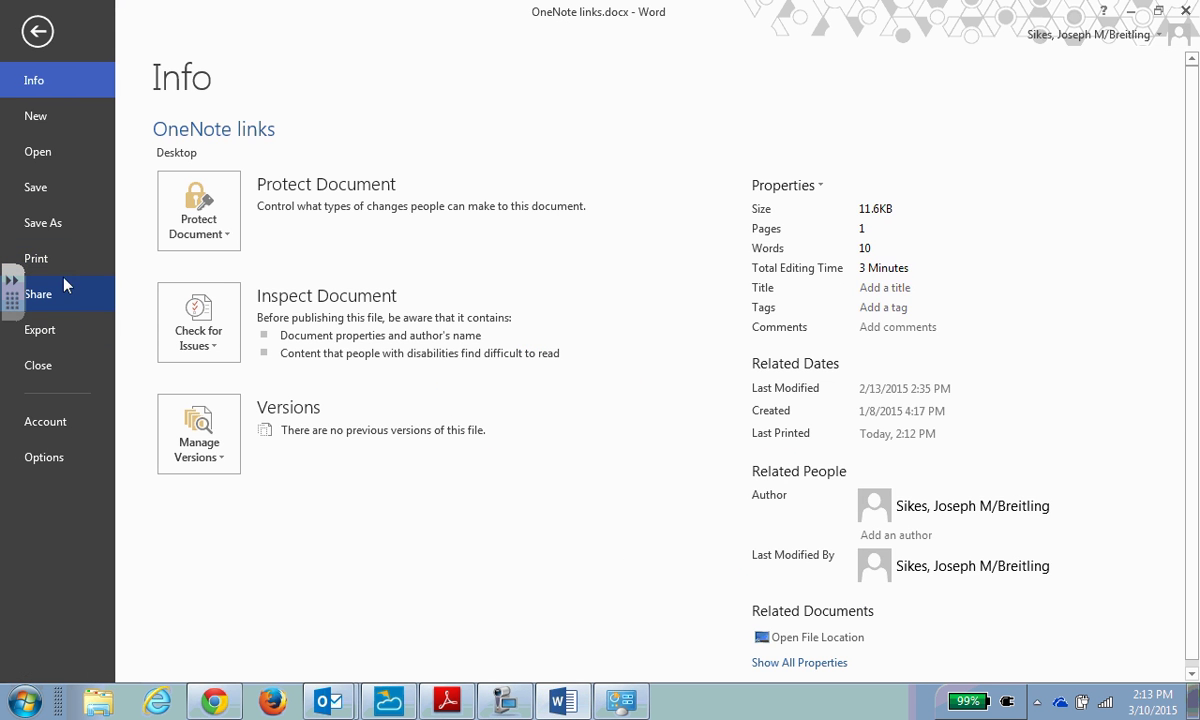
{"action": "left_click", "coordinate": [64, 261]}
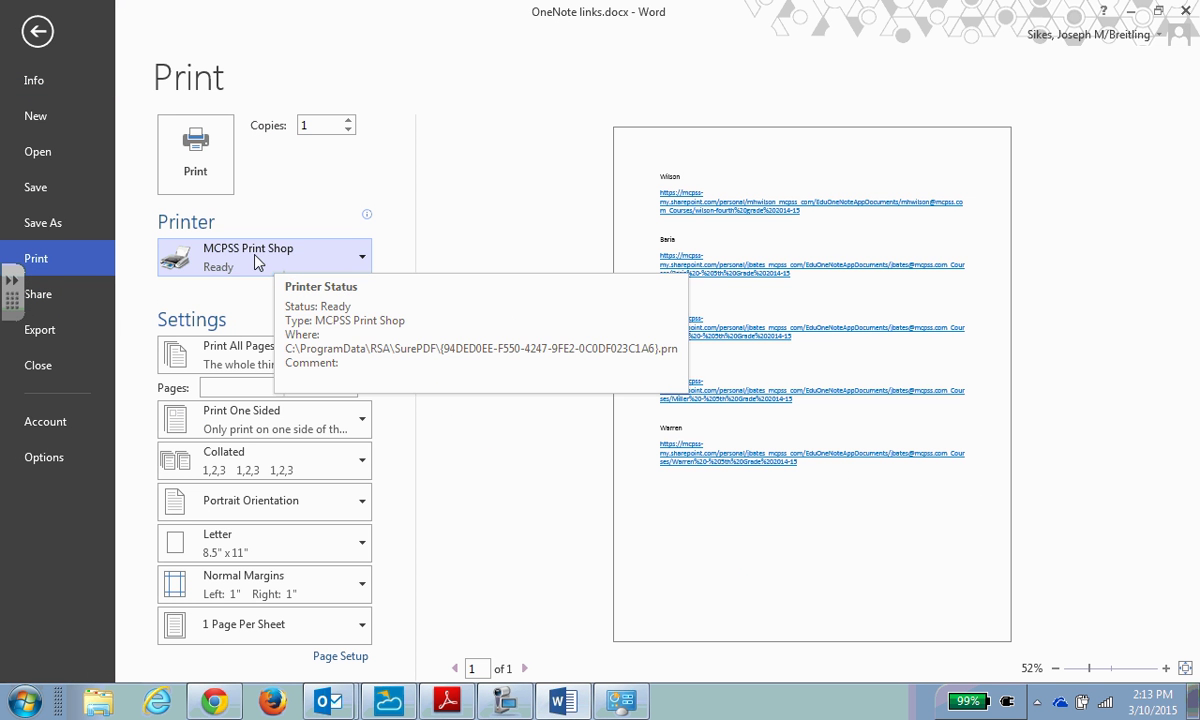
{"action": "left_click", "coordinate": [1190, 12]}
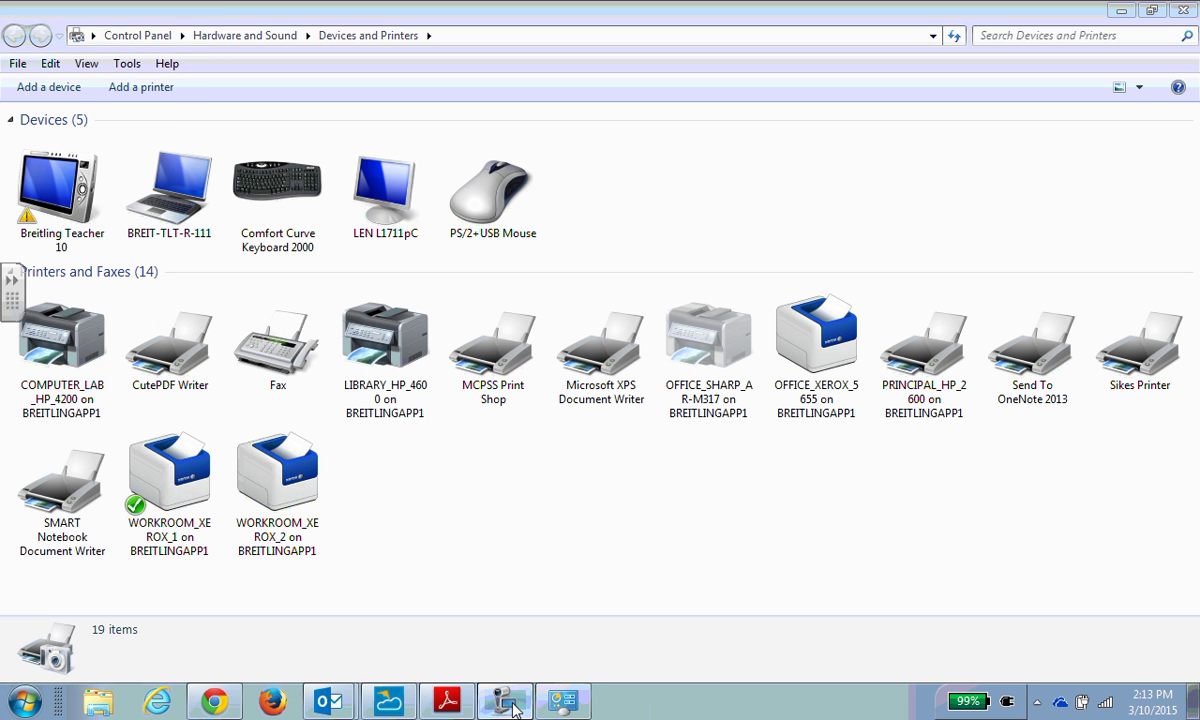
{"action": "left_click", "coordinate": [513, 708]}
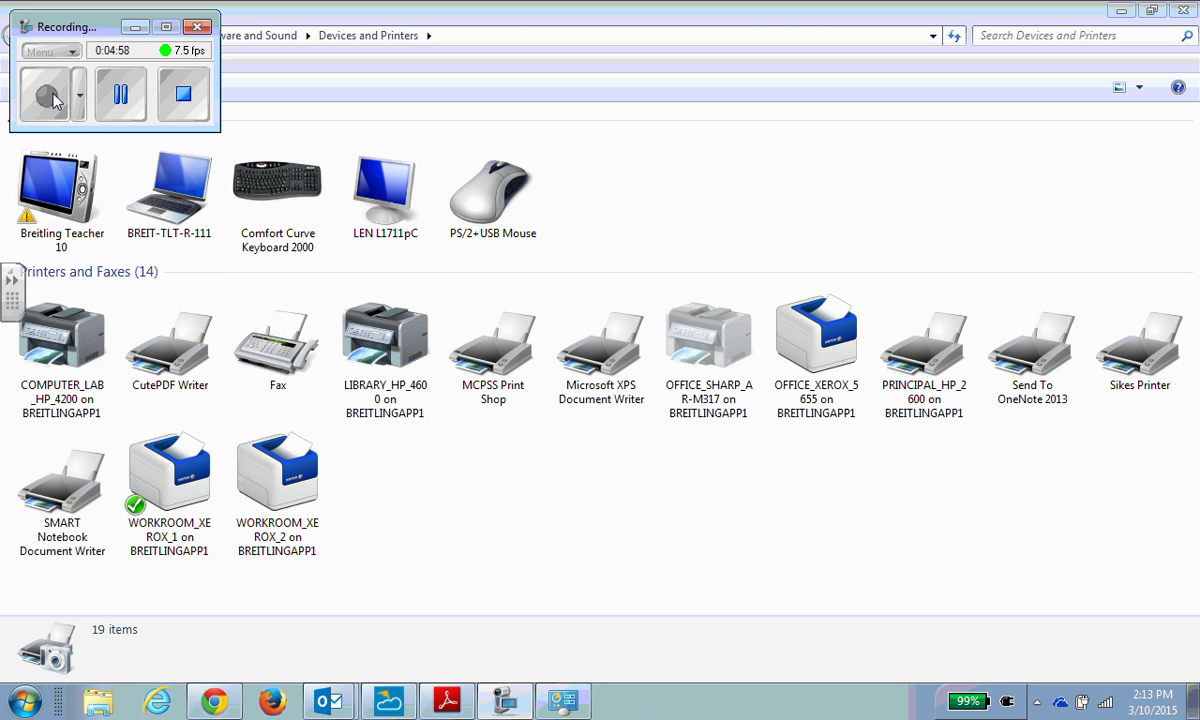